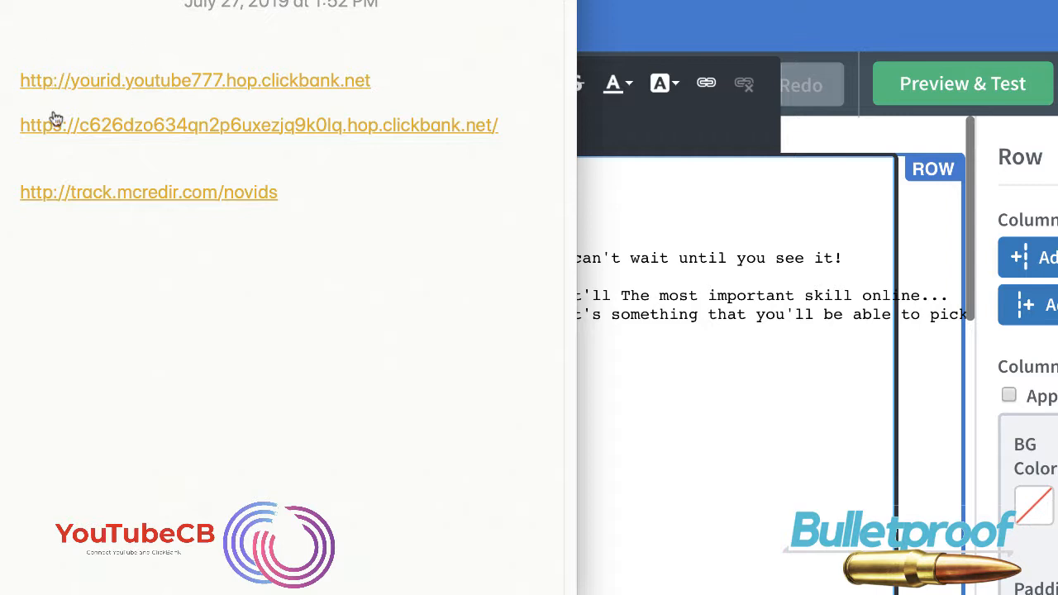
Delete the extra blank line above the track.mcredir.com/novids link in the note
left_click(53, 159)
key("BackSpace")
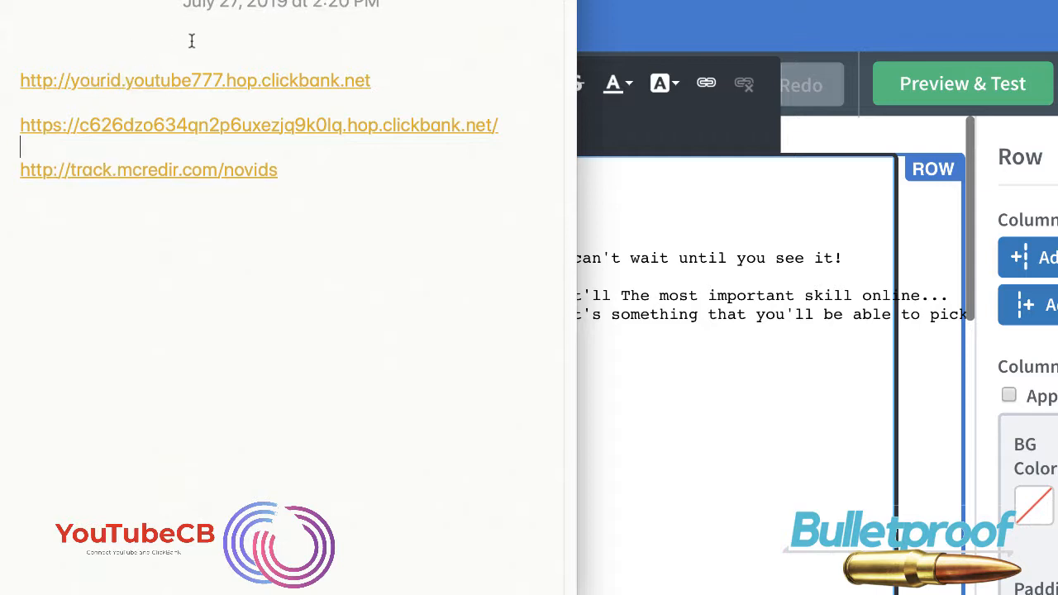
Replace "yourid" in the note's first hop link with the affiliate account nickname, leaving one blank line before the second link
left_click_drag(414, 80, 4, 86)
left_click(76, 44)
triple_click(121, 77)
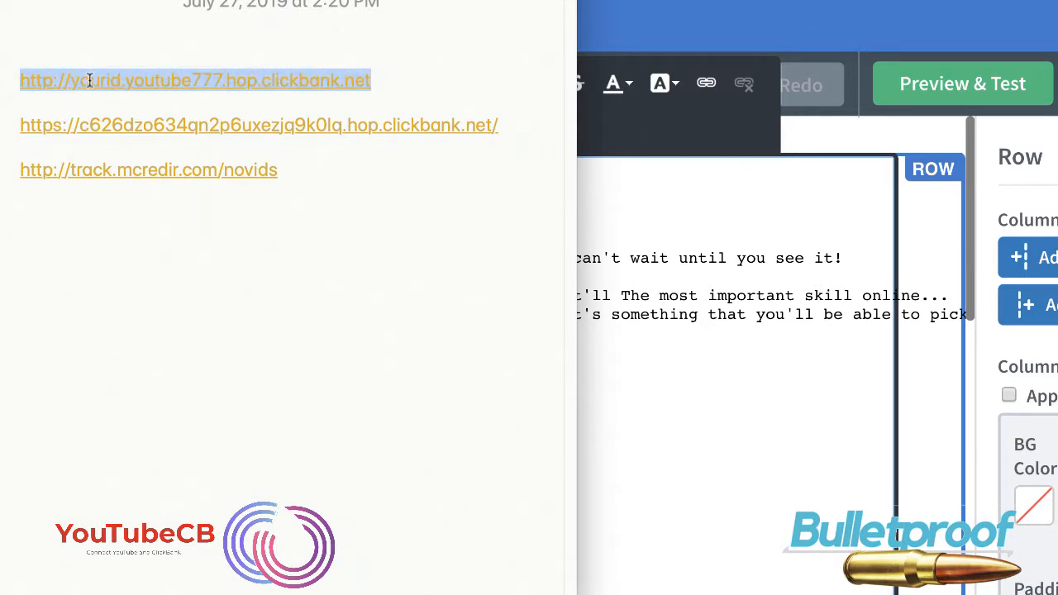
right_click(90, 80)
left_click(433, 75)
left_click(432, 79)
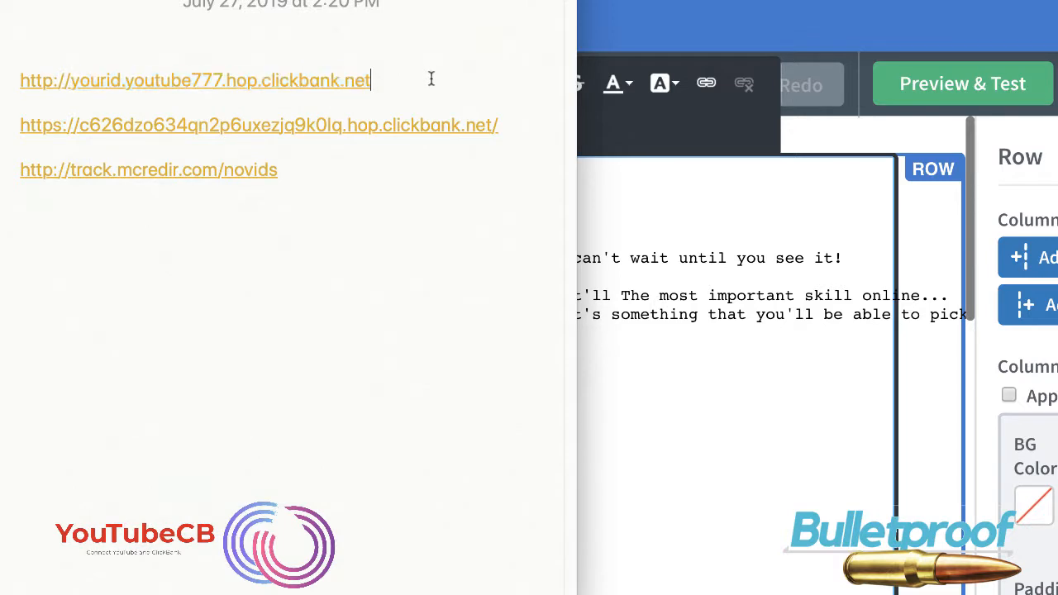
key("Left")
key("Left")
key("Left")
key("Left")
key("Left")
key("Left")
key("Left")
key("Left")
key("Left")
key("Left")
key("Left")
key("Left")
key("Left")
key("Left")
key("Left")
key("Left")
key("Left")
key("Left")
key("Left")
key("Left")
key("Left")
key("Left")
key("Left")
key("Left")
key("Left")
key("Left")
key("Left")
key("Left")
key("Left")
key("BackSpace")
key("BackSpace")
key("BackSpace")
key("BackSpace")
key("BackSpace")
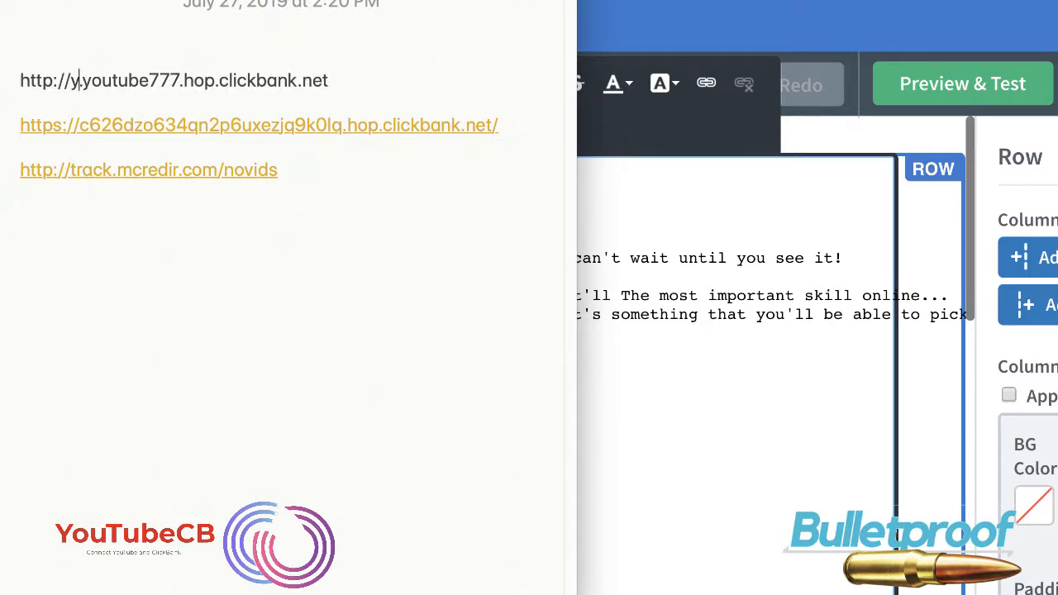
key("BackSpace")
type("bmcr")
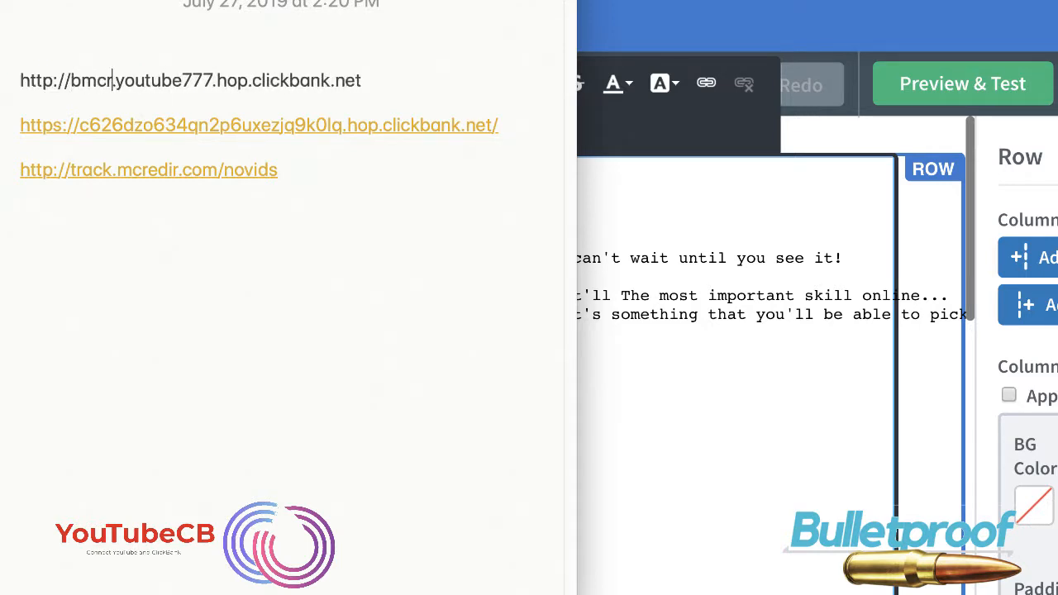
type("ea")
left_click(425, 86)
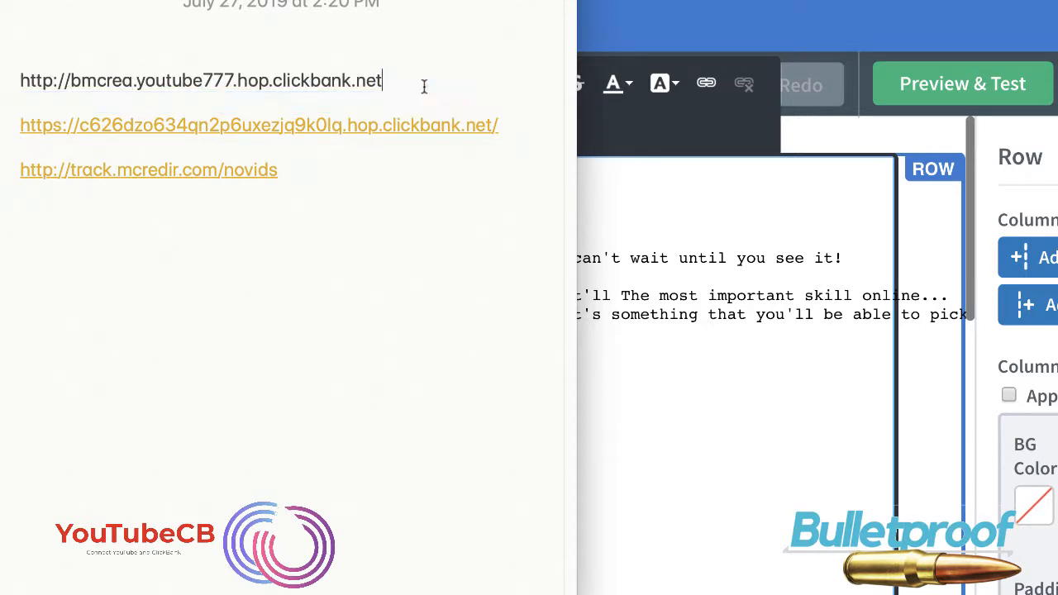
key("Return")
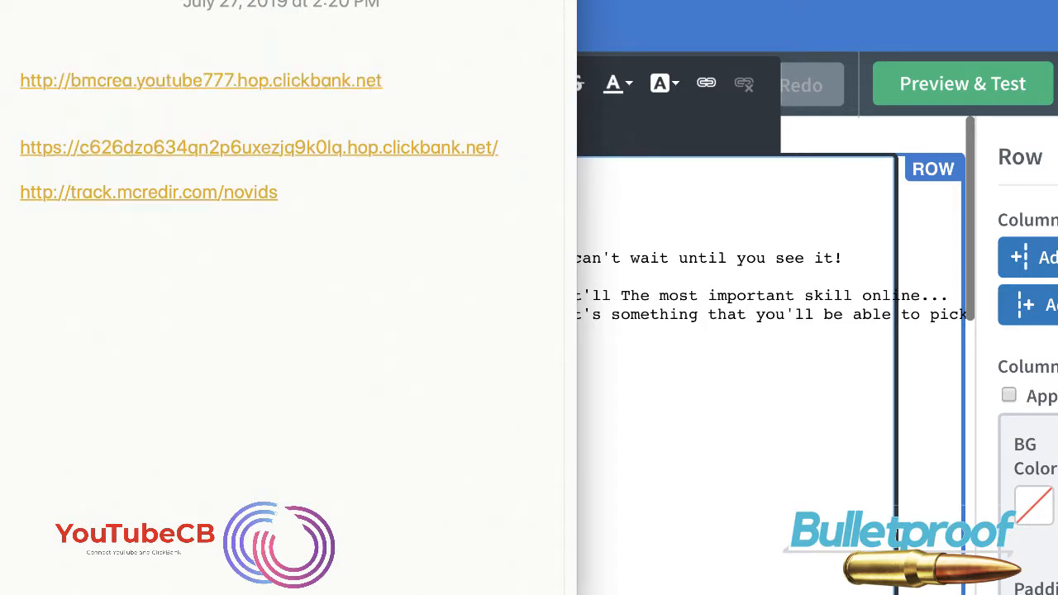
key("BackSpace")
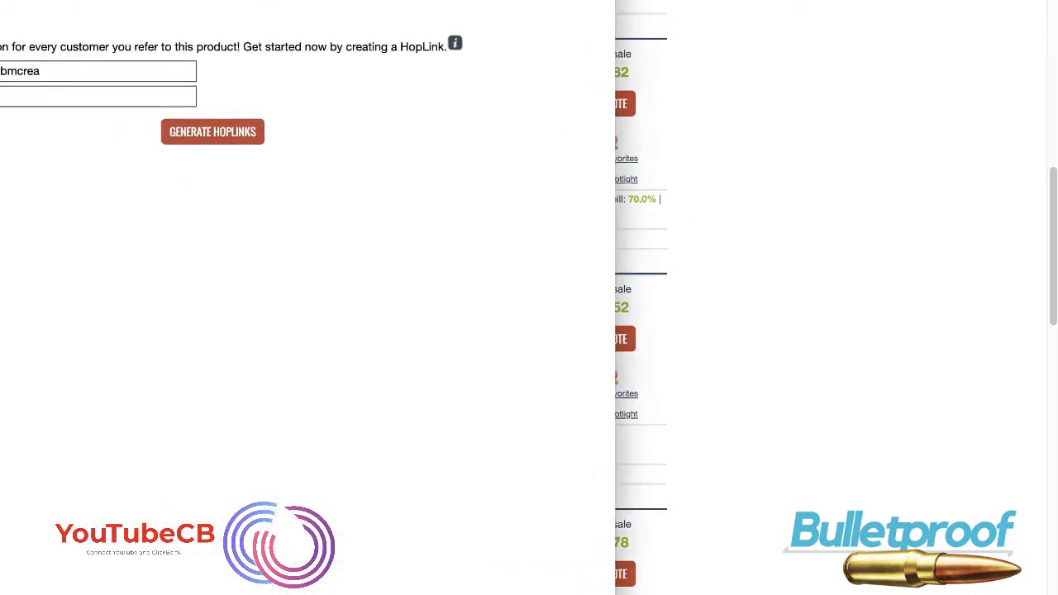
Switch to ClickBank's HopLink window and generate HopLinks for the account nickname without a tracking ID
left_click(396, 133)
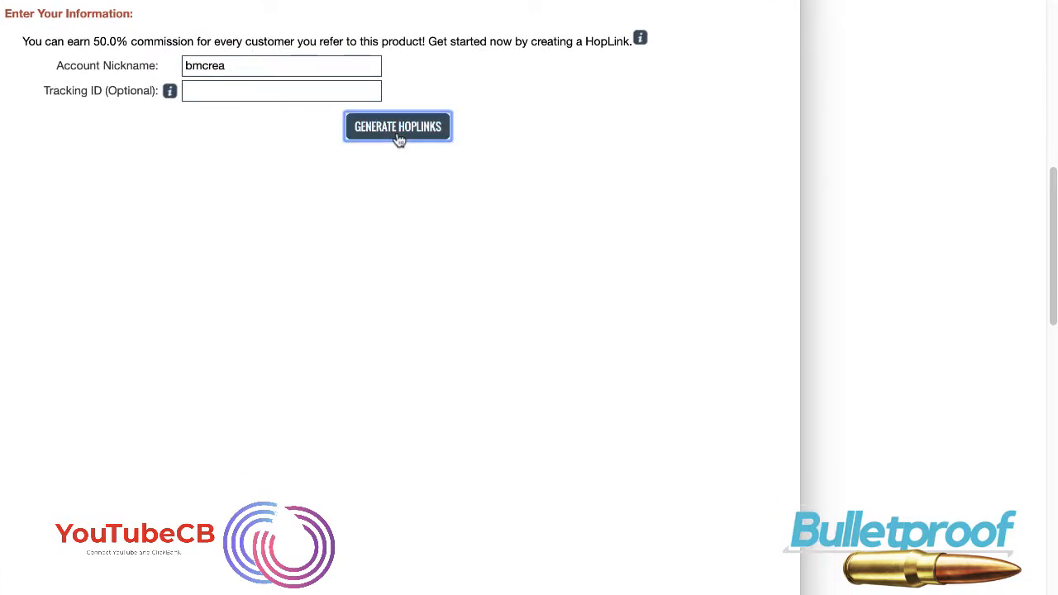
left_click_drag(219, 250, 514, 252)
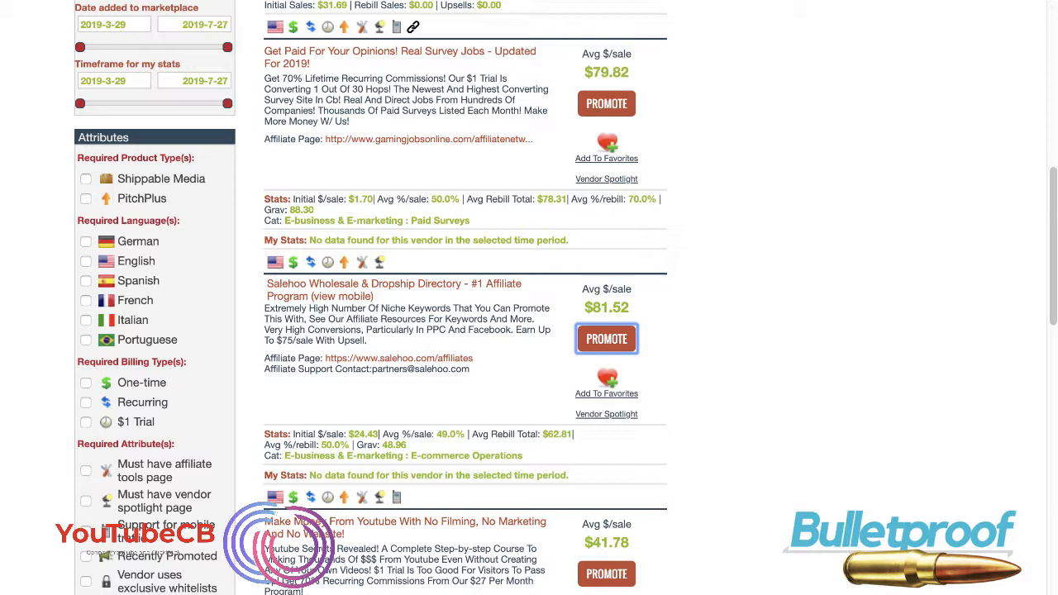
Switch to ClickMagick and open the settings of the "Youtube No Video" tracking link
left_click(126, 593)
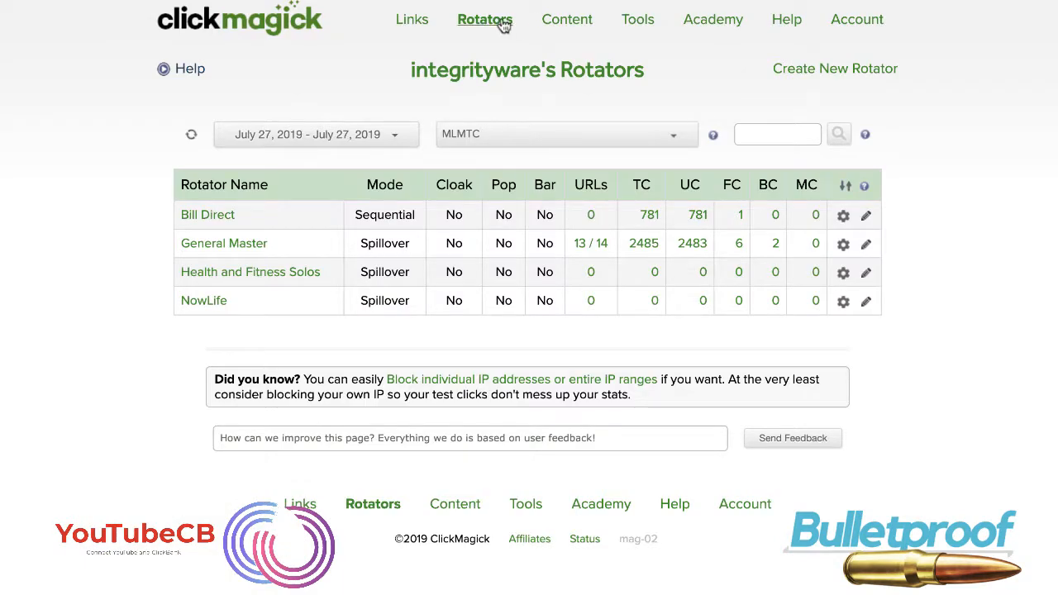
left_click(417, 23)
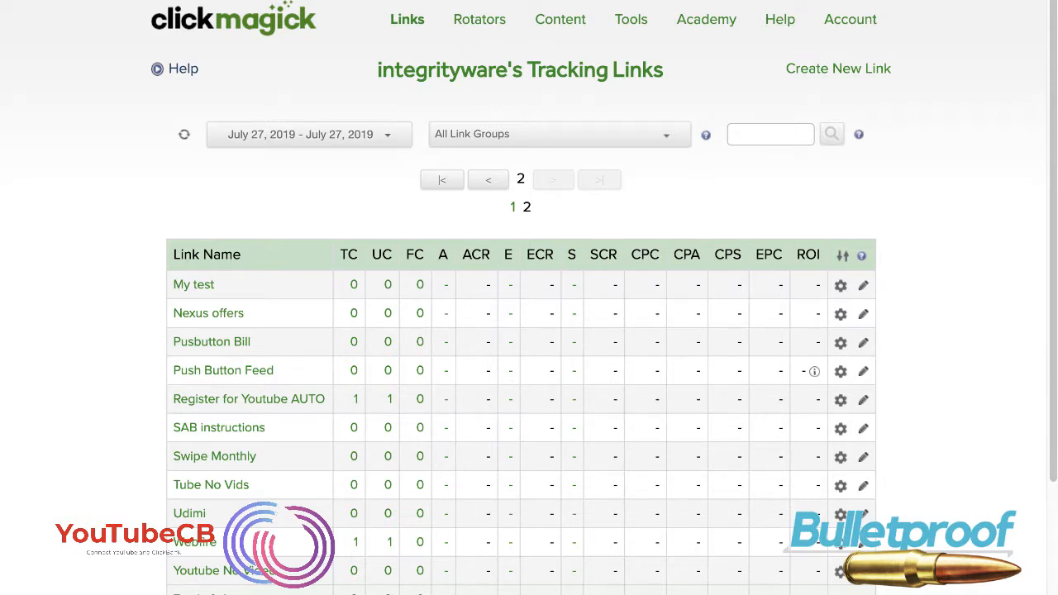
left_click(232, 571)
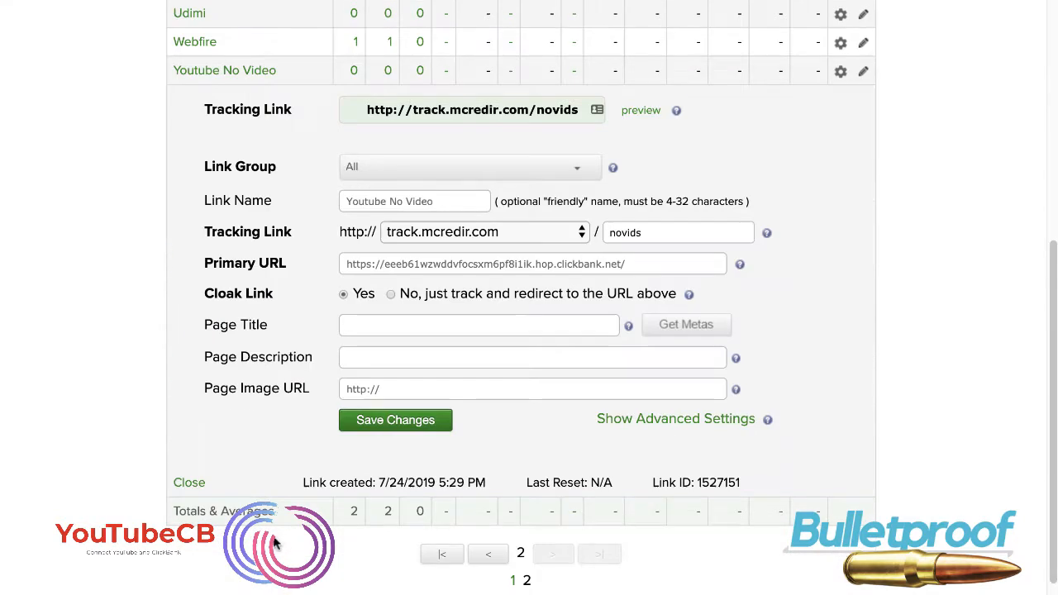
scroll(275, 542, "down", 1)
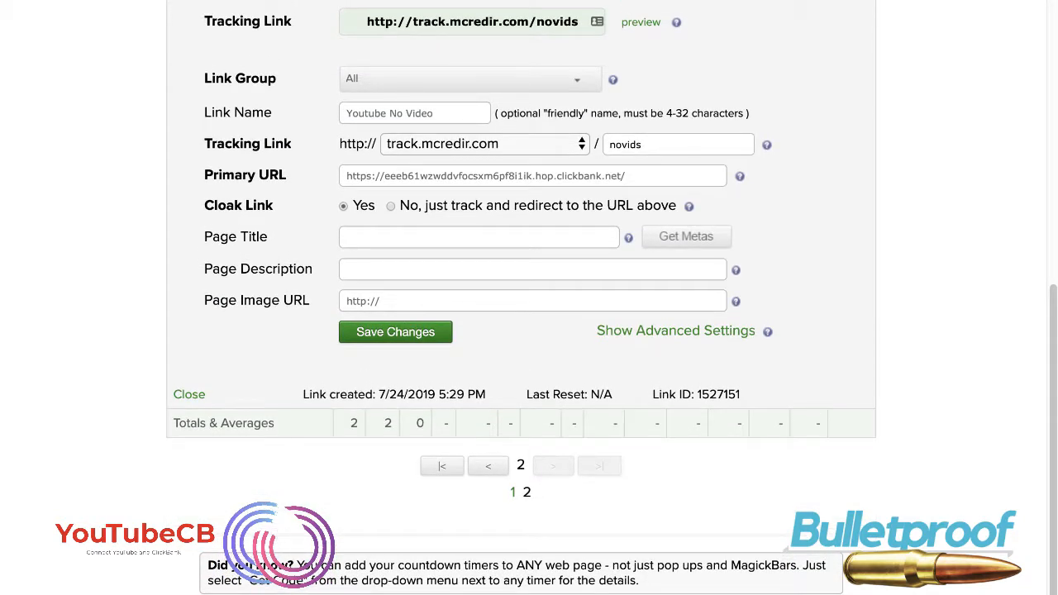
Compare the track.mcredir.com/novids link in Notes with the Primary URL of its ClickMagick tracking link
key("super+Tab")
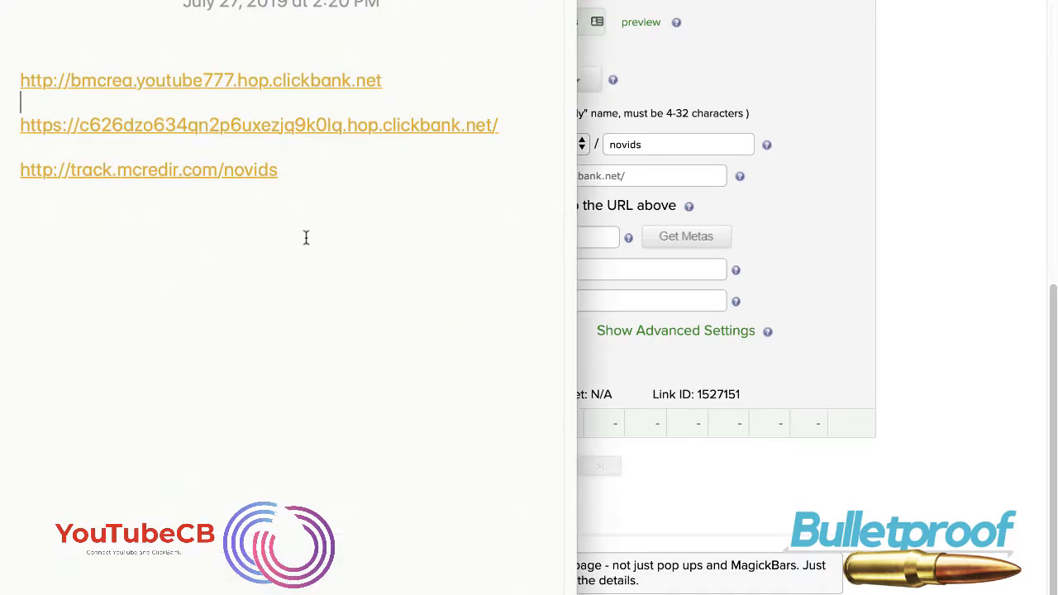
left_click(299, 172)
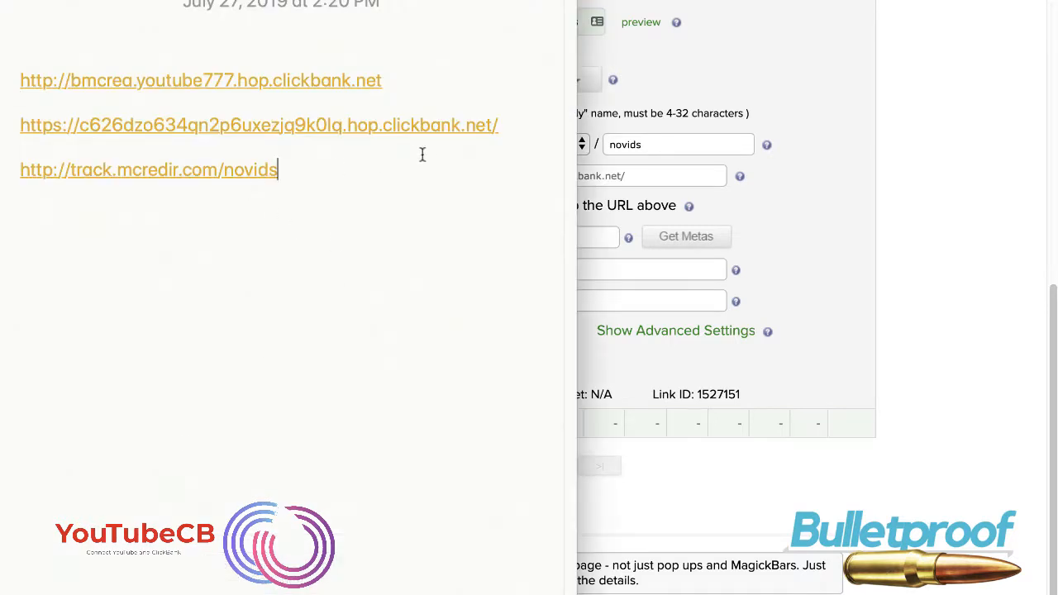
left_click(961, 191)
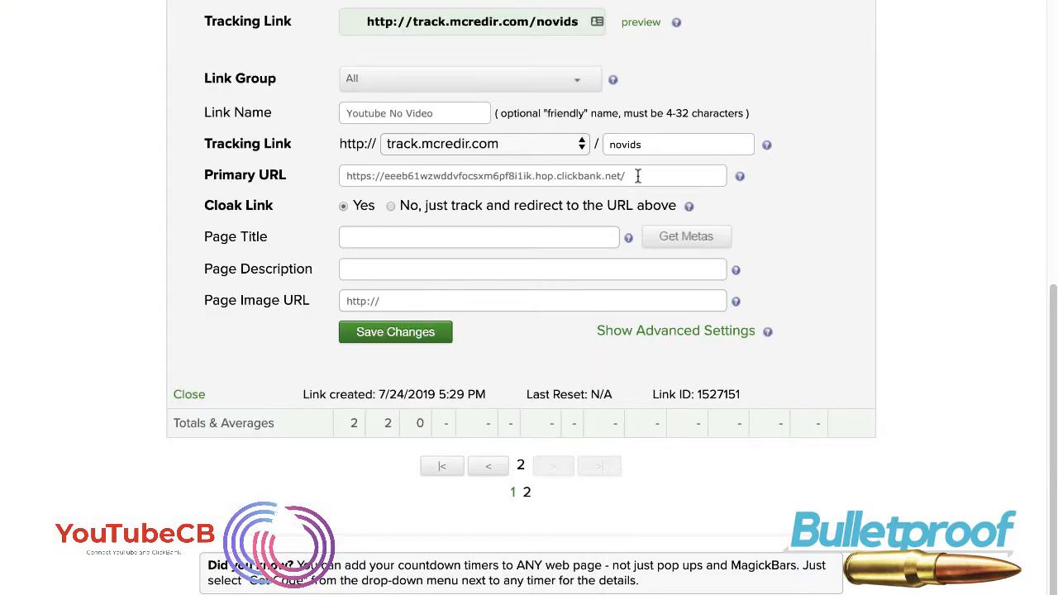
left_click_drag(638, 175, 354, 168)
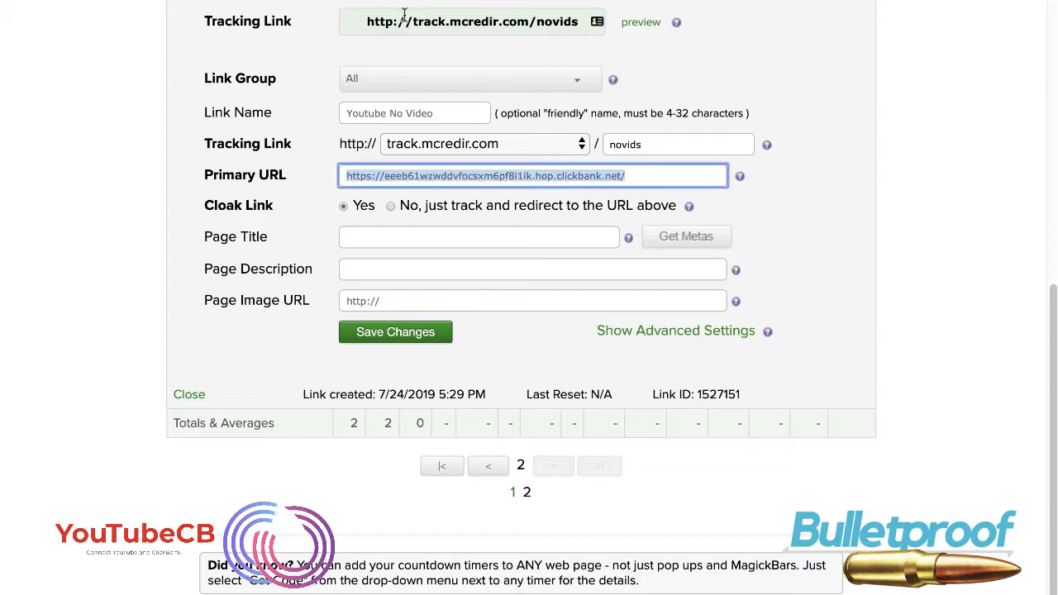
scroll(814, 149, "up", 1)
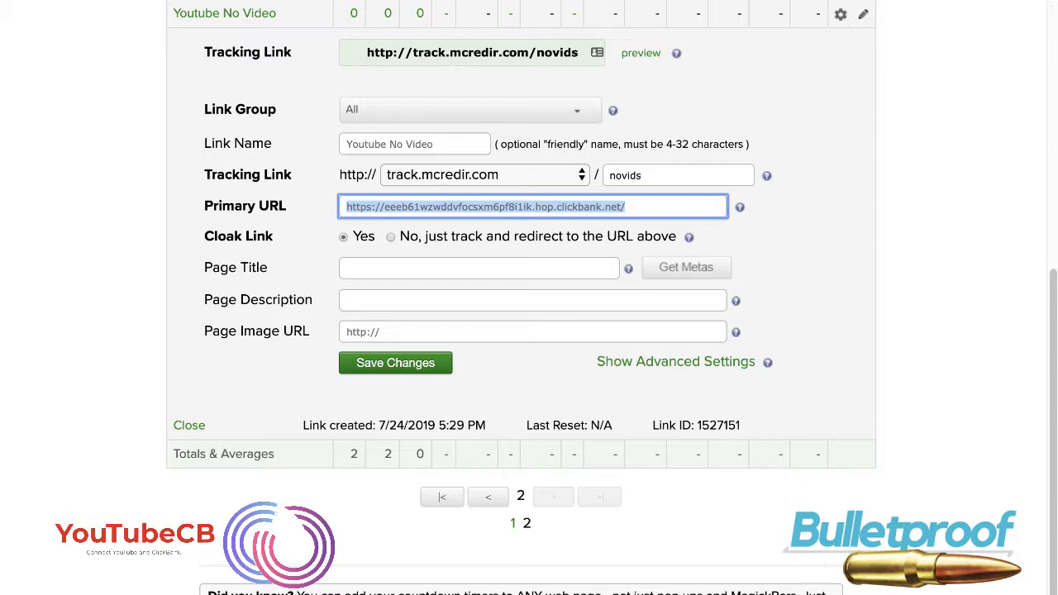
Return to Notes and examine the first hop link, highlighting its full address and its clickbank.net domain
key("super+Tab")
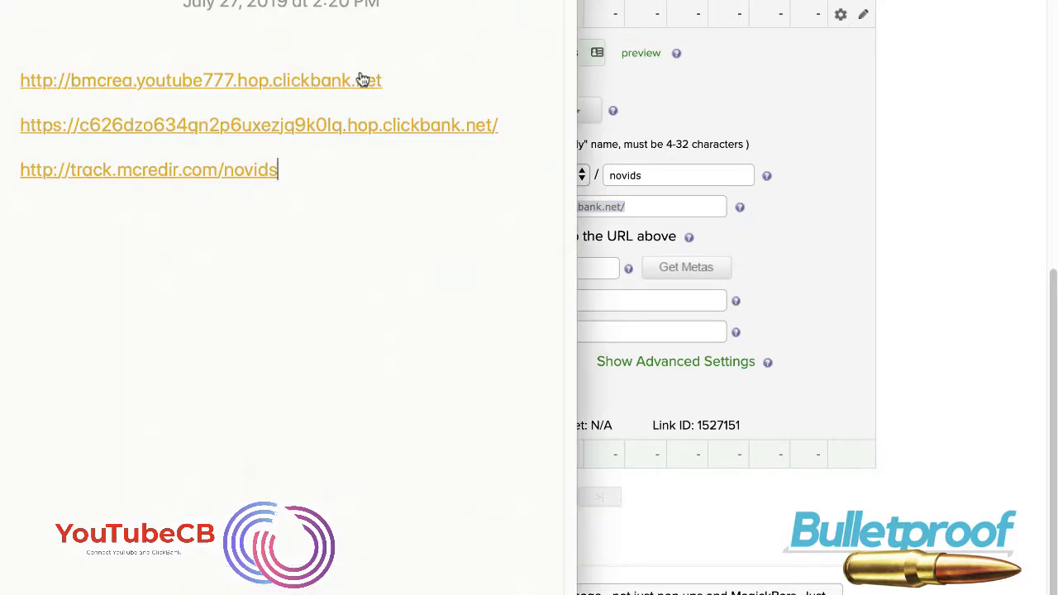
left_click_drag(383, 80, 272, 83)
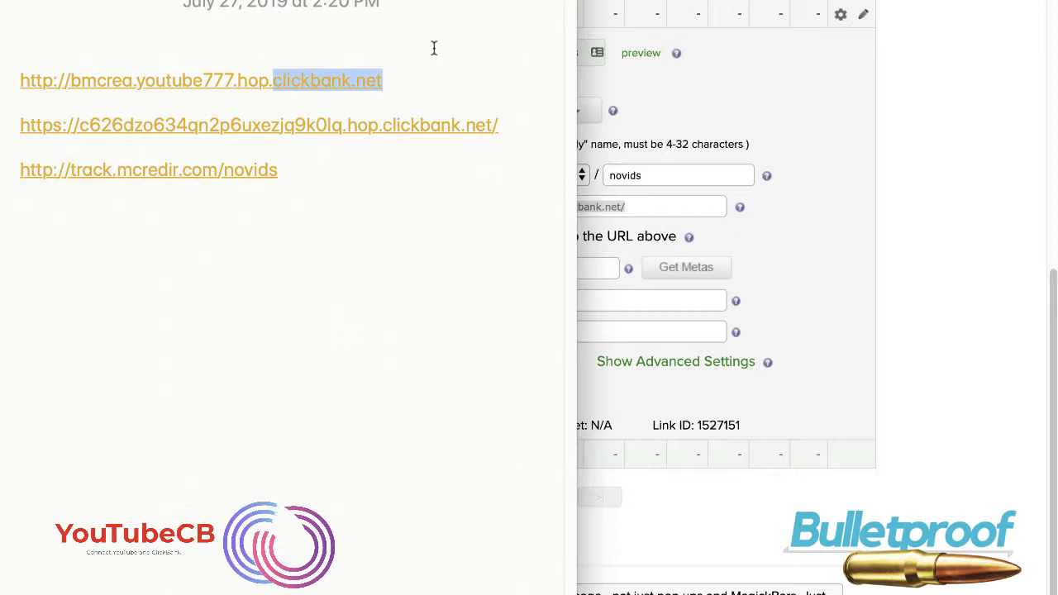
left_click(401, 45)
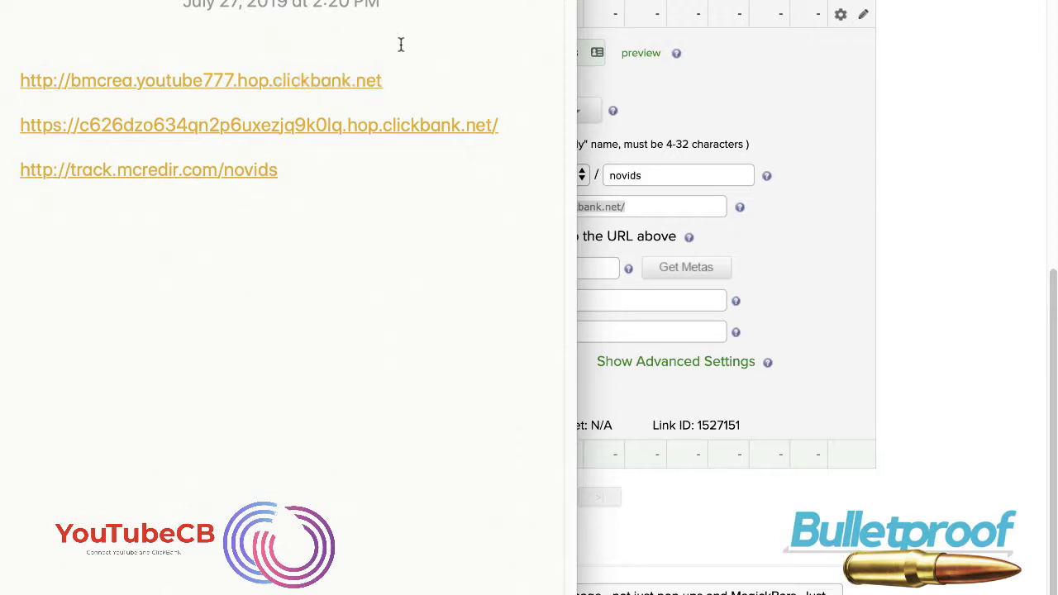
left_click_drag(384, 81, 12, 84)
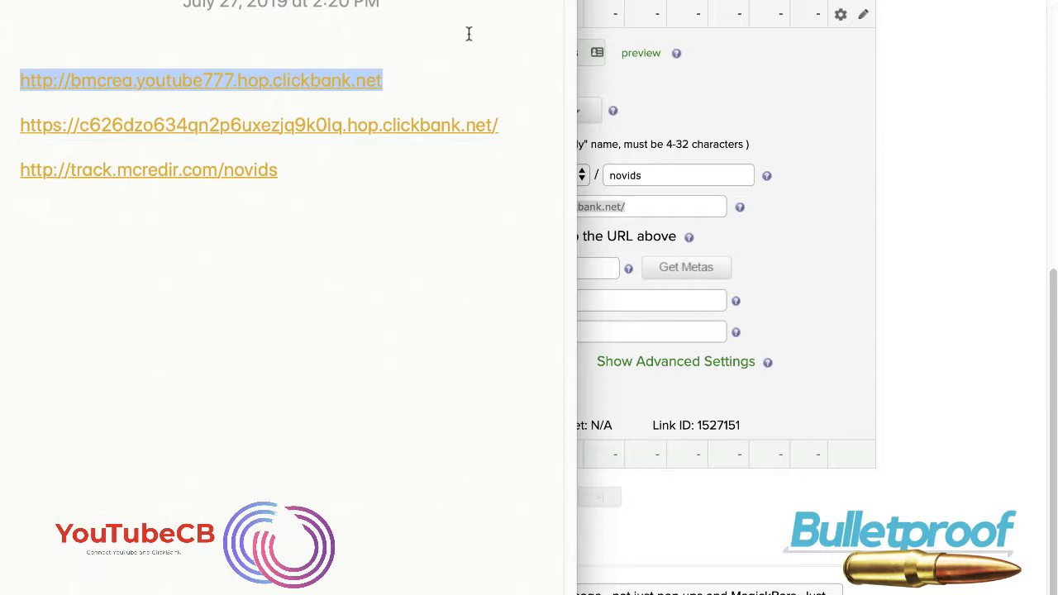
left_click(415, 88)
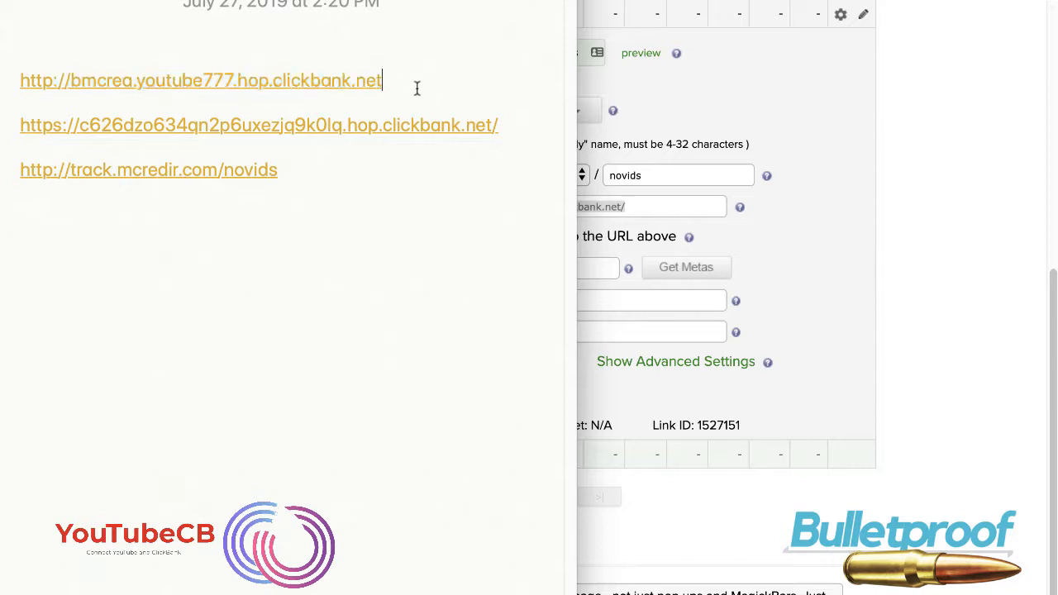
left_click_drag(392, 79, 273, 81)
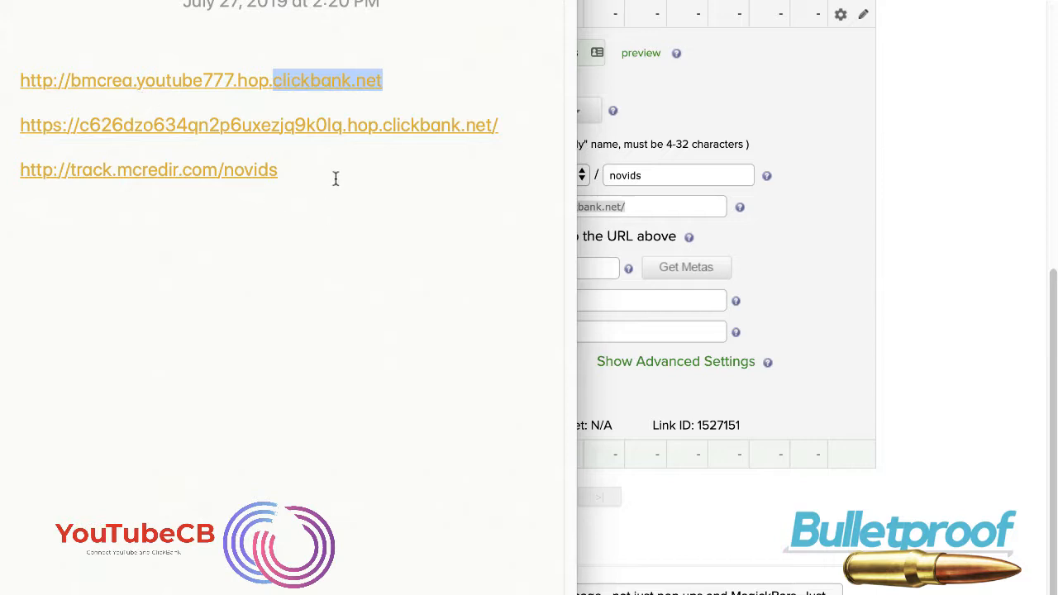
left_click(476, 77)
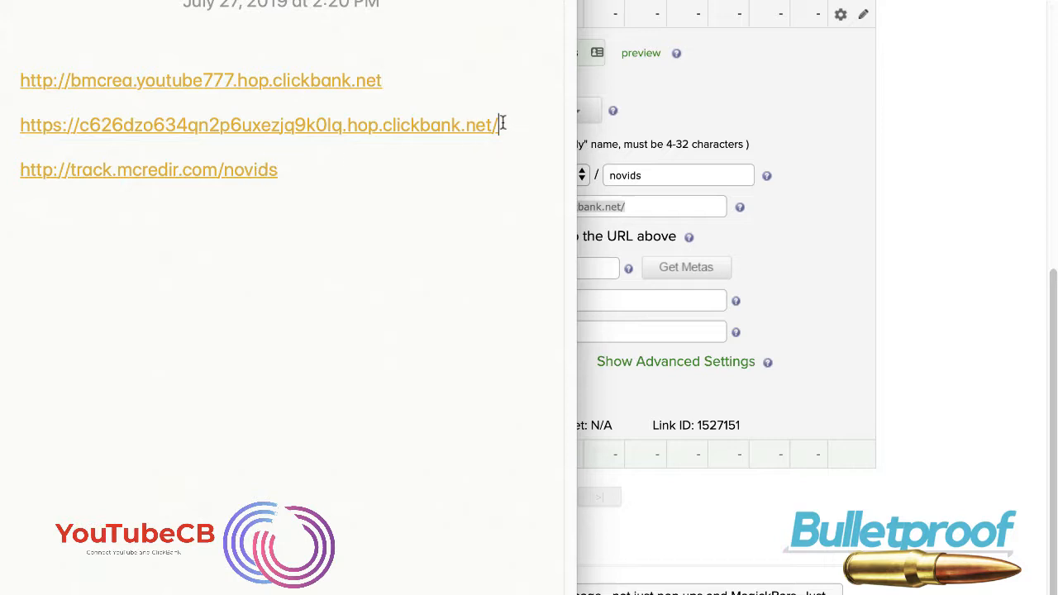
Compare the three links in the note, highlighting the ClickBank domains of the hop links and the whole tracking link
left_click_drag(501, 124, 350, 118)
left_click(432, 77)
left_click_drag(499, 124, 349, 126)
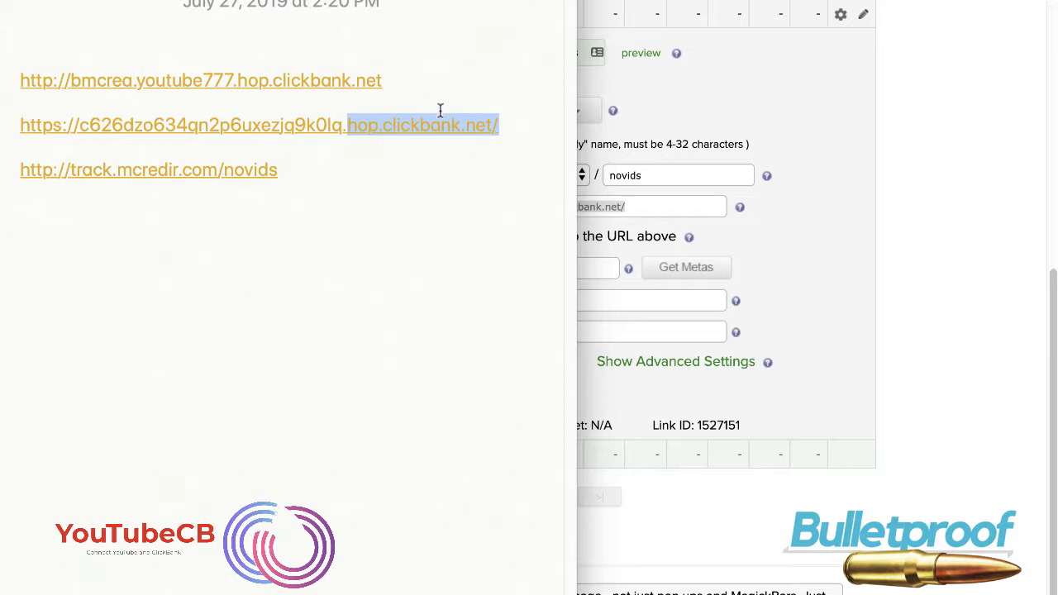
left_click(515, 124)
left_click_drag(516, 124, 349, 125)
left_click(336, 187)
left_click_drag(283, 164, 31, 183)
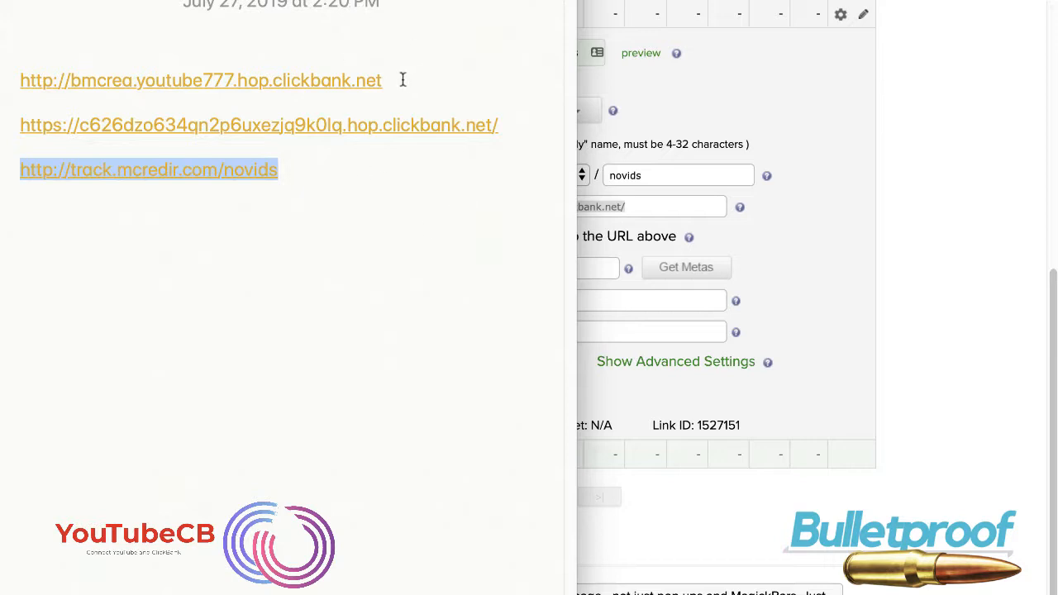
left_click_drag(383, 80, 279, 83)
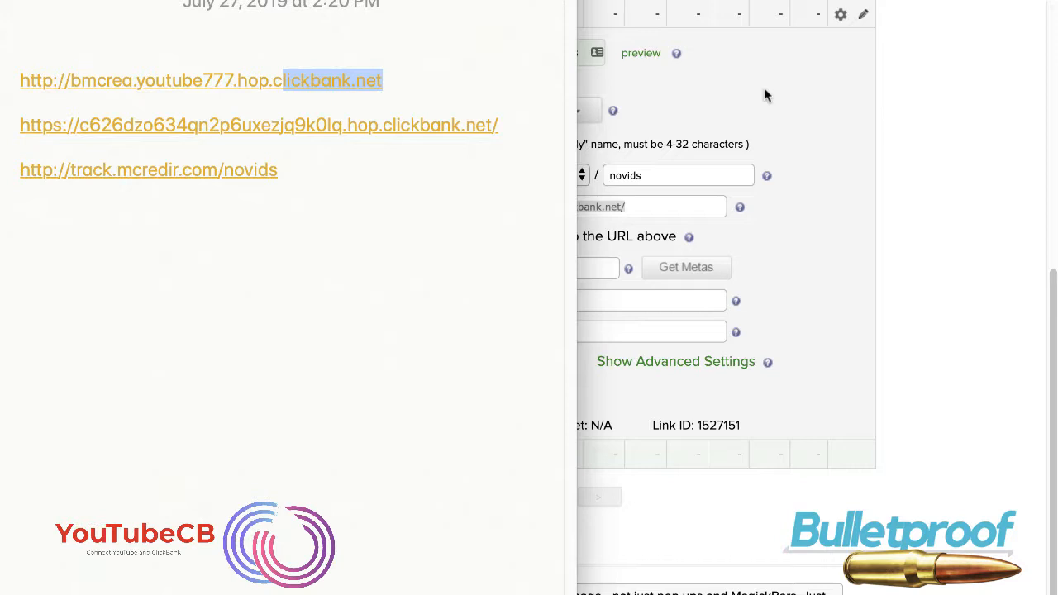
left_click_drag(385, 79, 273, 82)
left_click_drag(514, 130, 382, 128)
Switch to the AWeber email draft and add two blank lines below the sentence ending "I can't wait until you see it!"
left_click(928, 121)
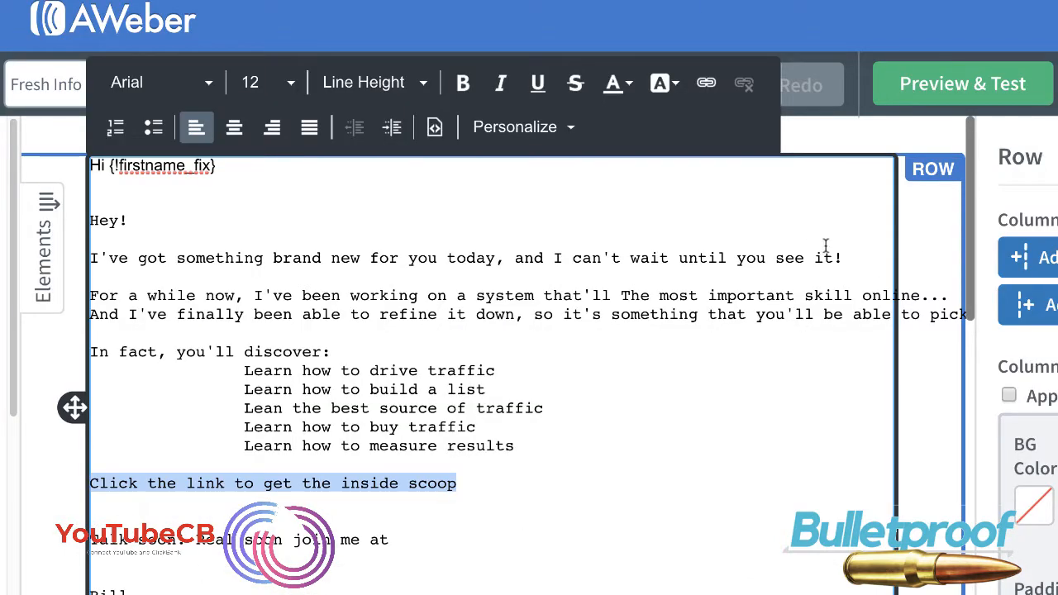
left_click(860, 258)
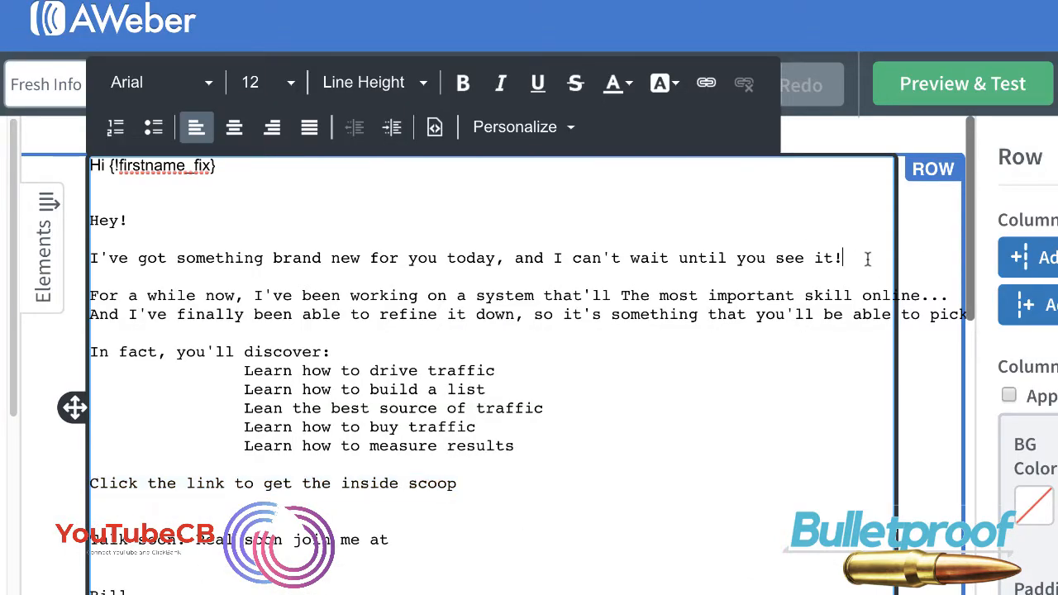
key("Return")
key("Return")
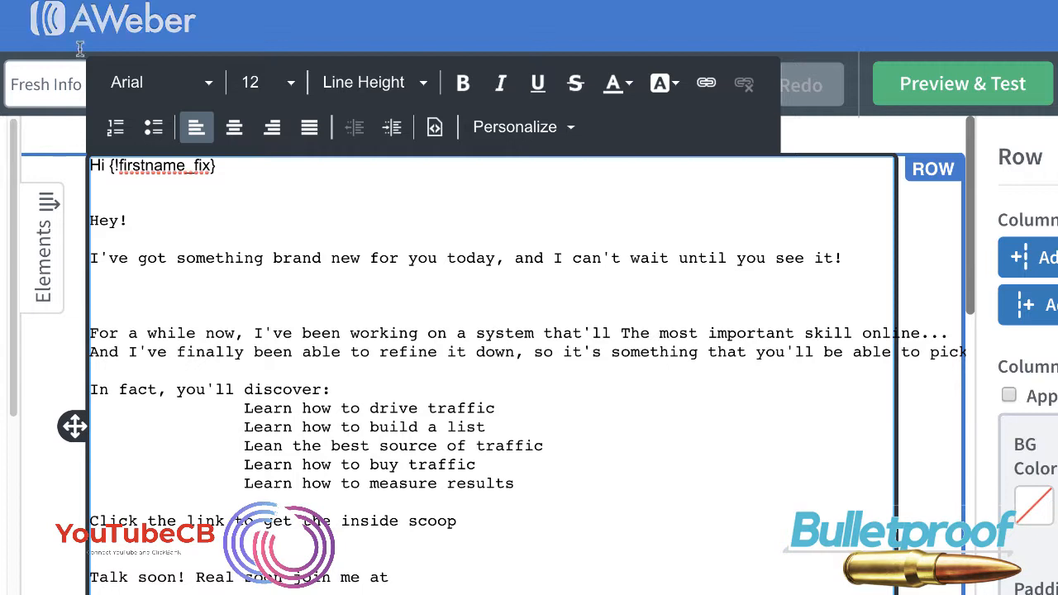
Copy the plain hop.clickbank.net link from Notes into the blank line below "see it!" in the AWeber draft and highlight its ClickBank domain
key("super+Tab")
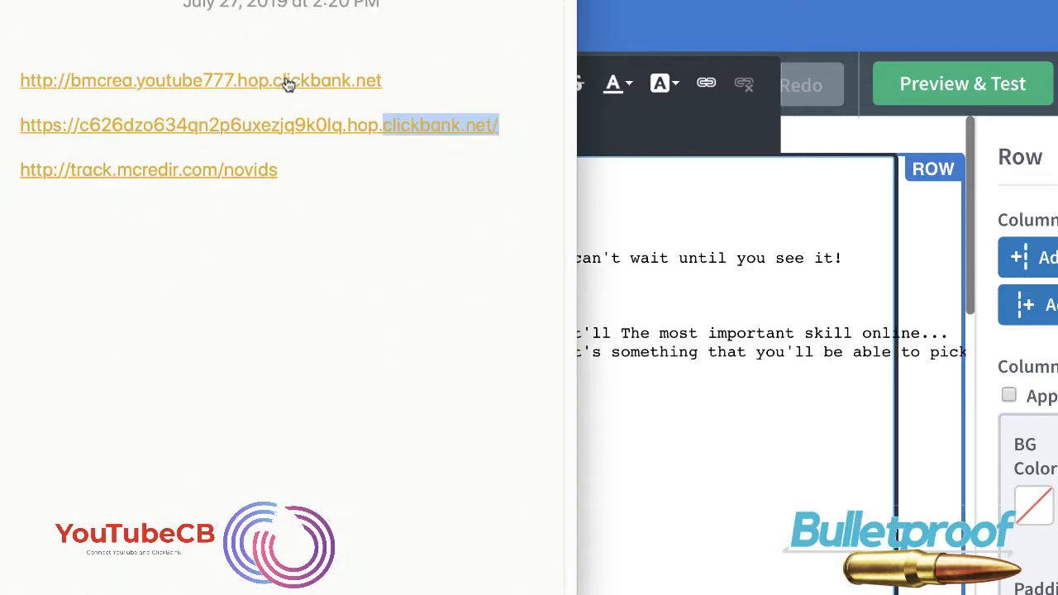
left_click_drag(387, 81, 14, 78)
key("ctrl+c")
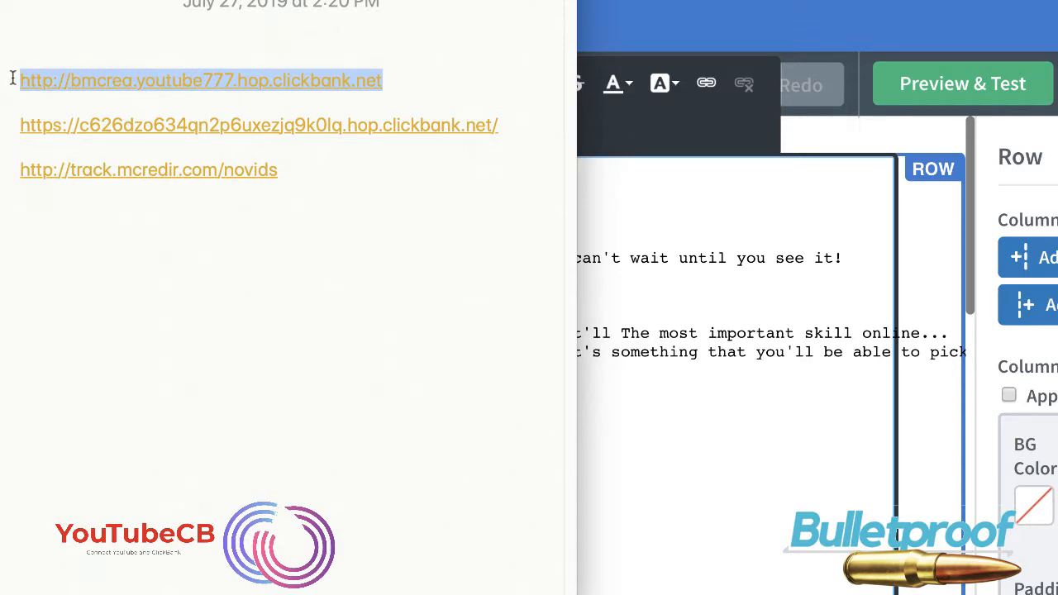
key("super+Tab")
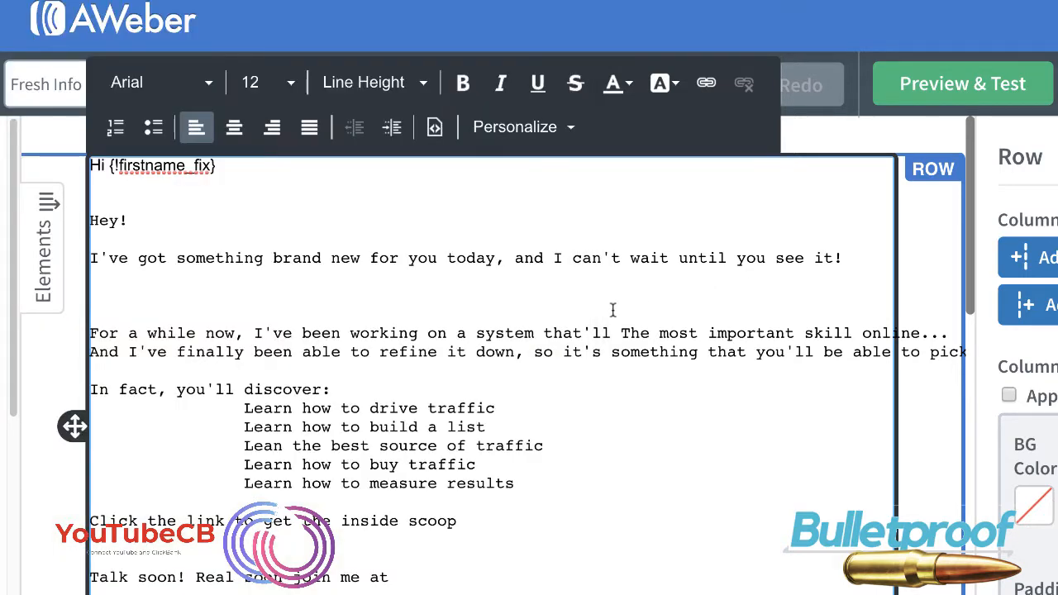
left_click(125, 294)
left_click_drag(134, 281, 134, 297)
left_click(136, 298)
key("ctrl+v")
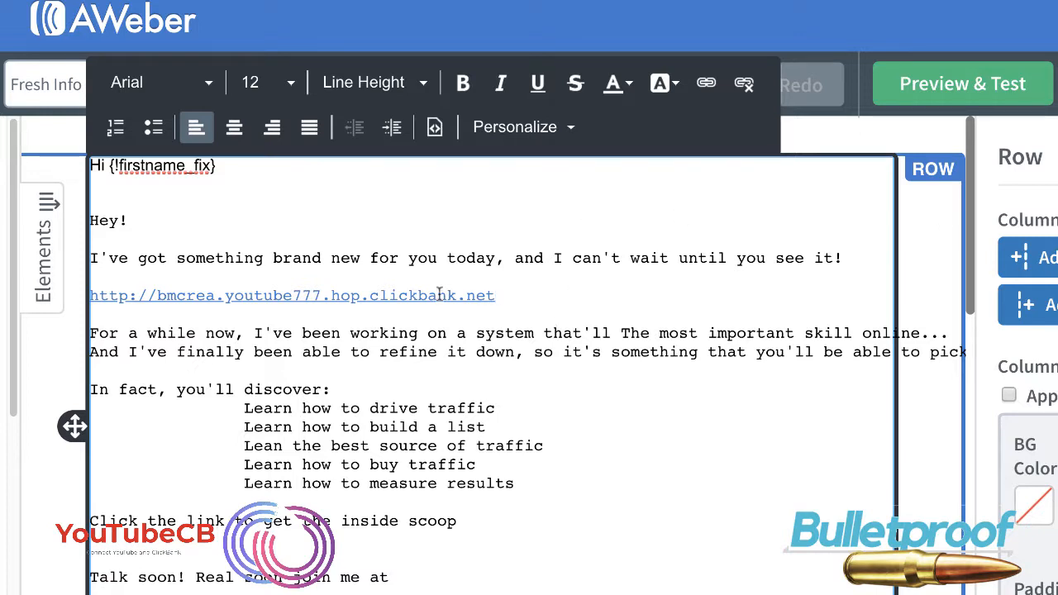
left_click_drag(496, 295, 331, 294)
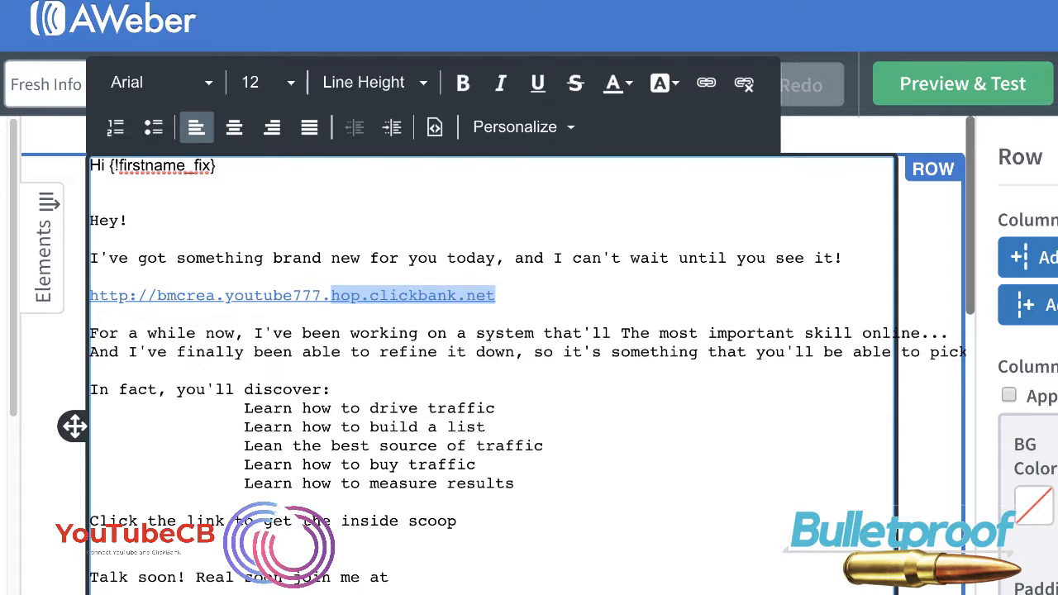
Replace the plain link in the draft with the encrypted hop link copied from Notes, and highlight its hop.clickbank.net ending
key("super+Tab")
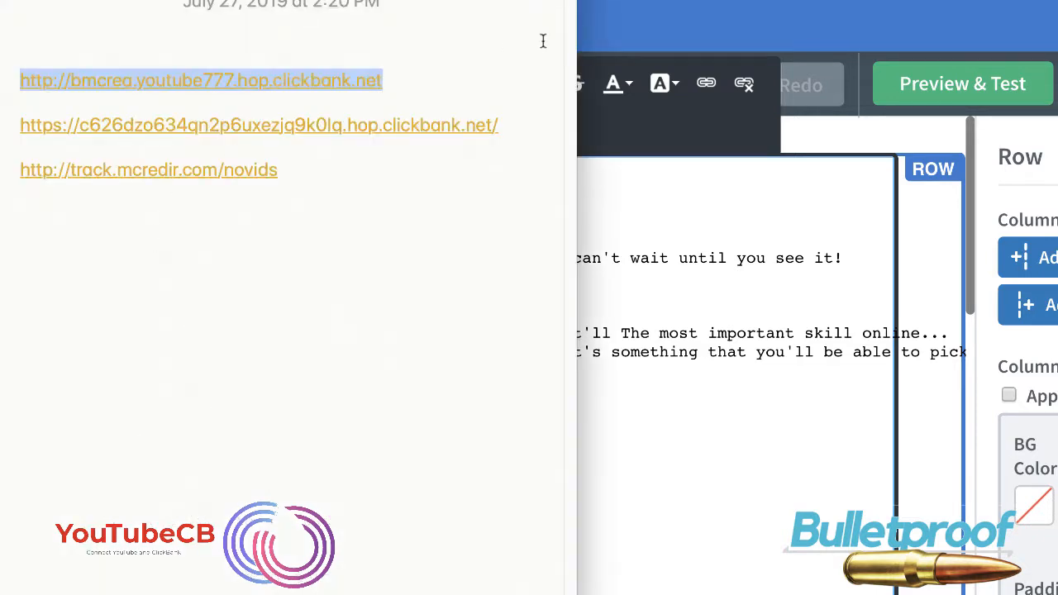
left_click_drag(505, 126, 19, 124)
key("ctrl+c")
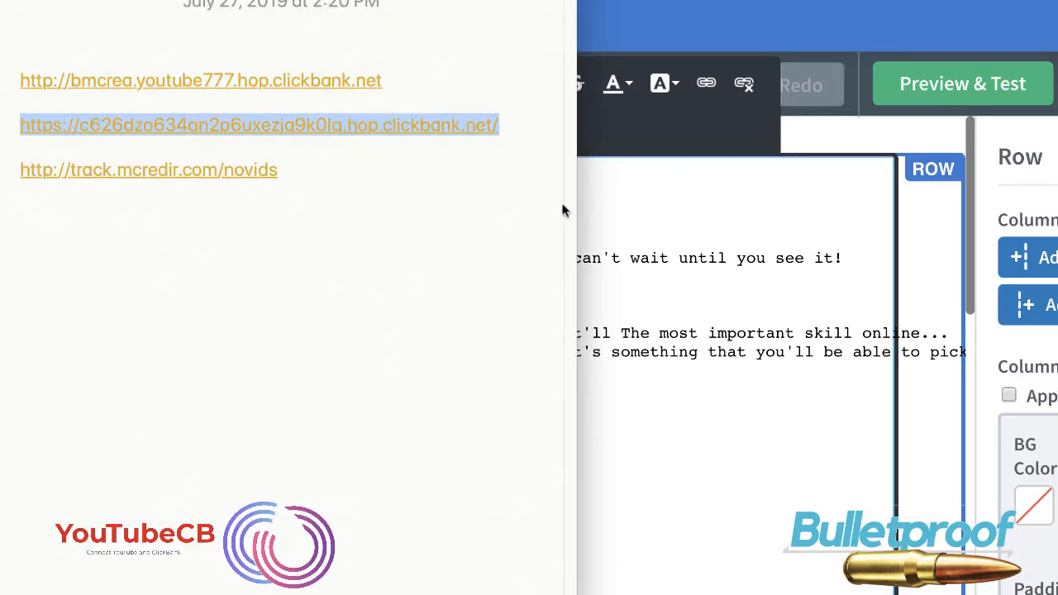
key("super+Tab")
left_click_drag(557, 304, 89, 298)
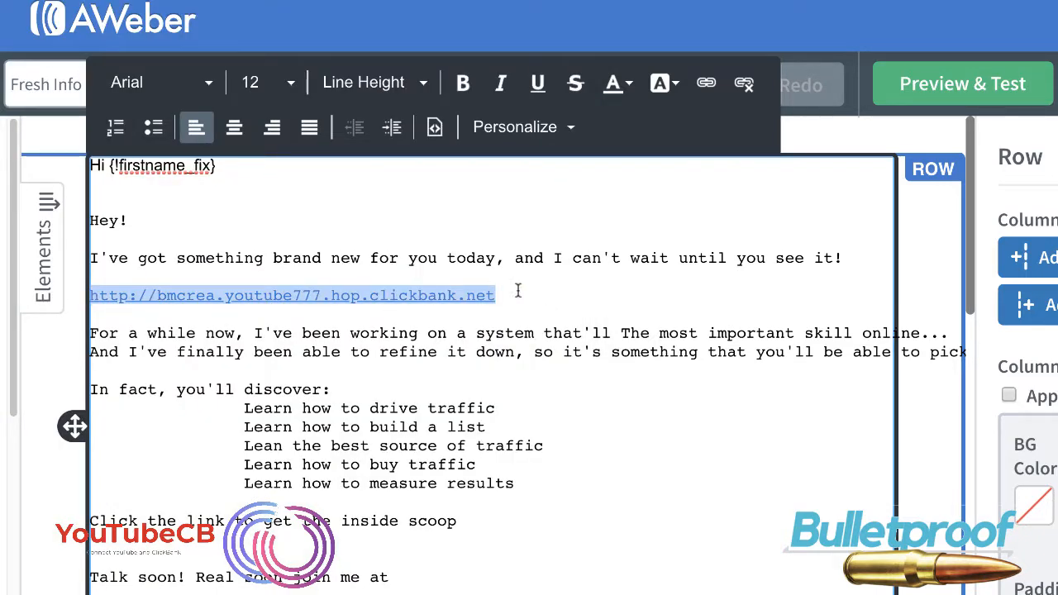
key("ctrl+v")
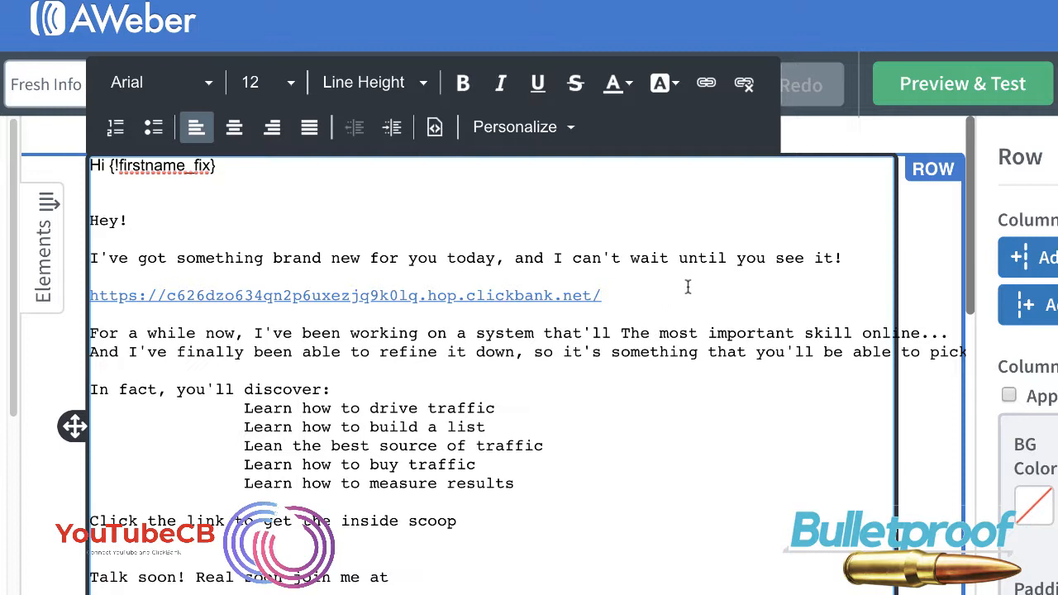
left_click_drag(609, 298, 428, 298)
left_click(622, 295)
left_click_drag(621, 295, 91, 299)
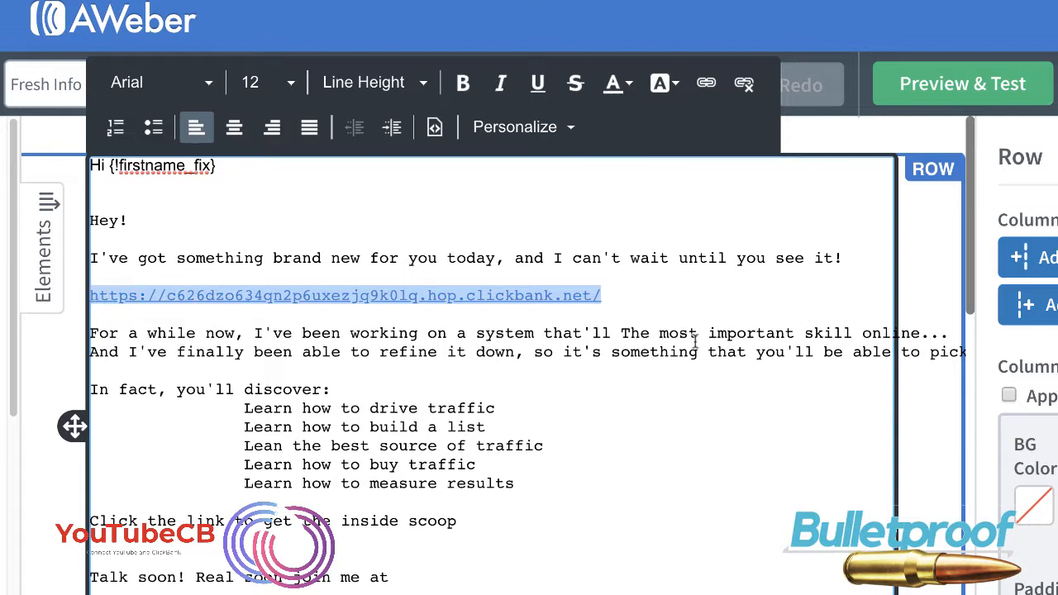
key("super+Tab")
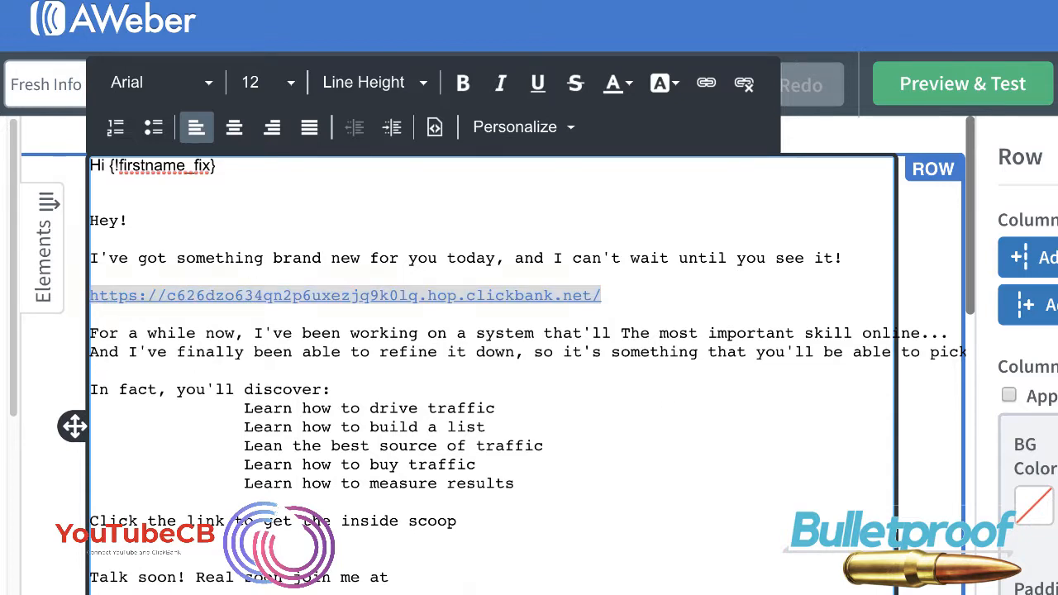
left_click_drag(282, 170, 14, 174)
key("ctrl+c")
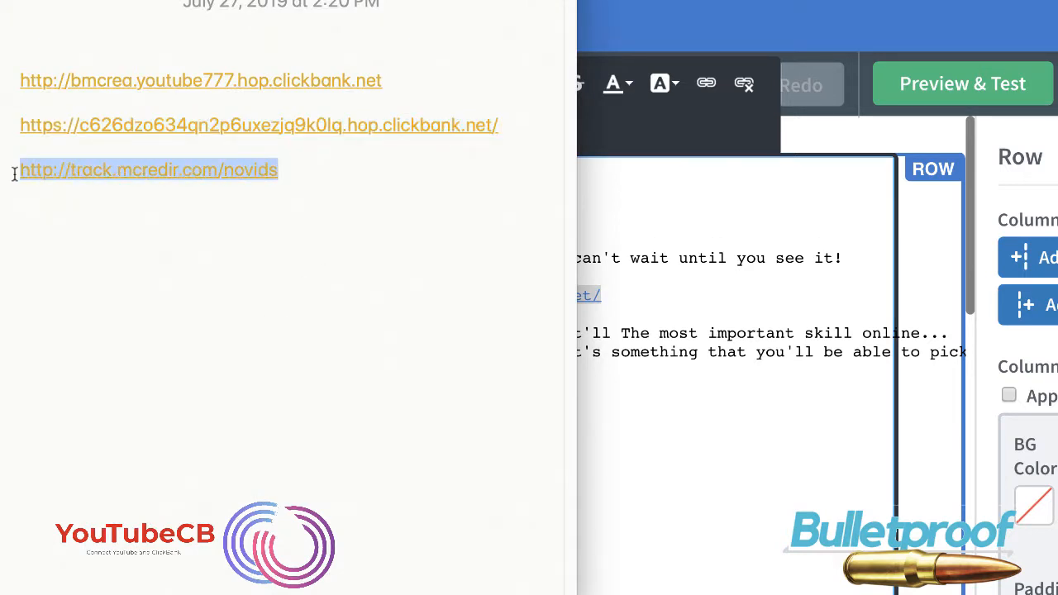
key("super+Tab")
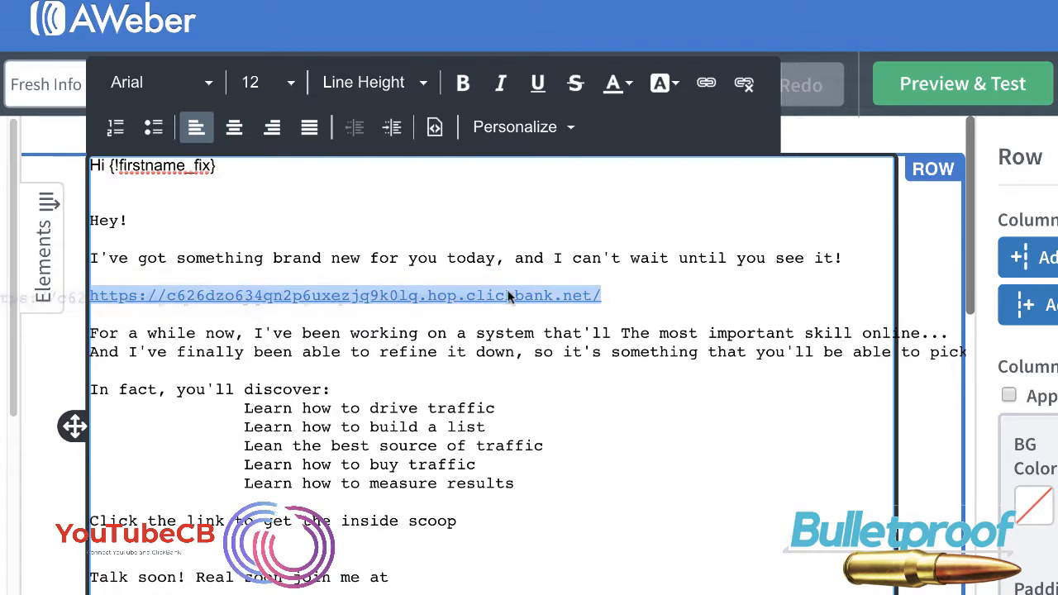
left_click(274, 278)
key("BackSpace")
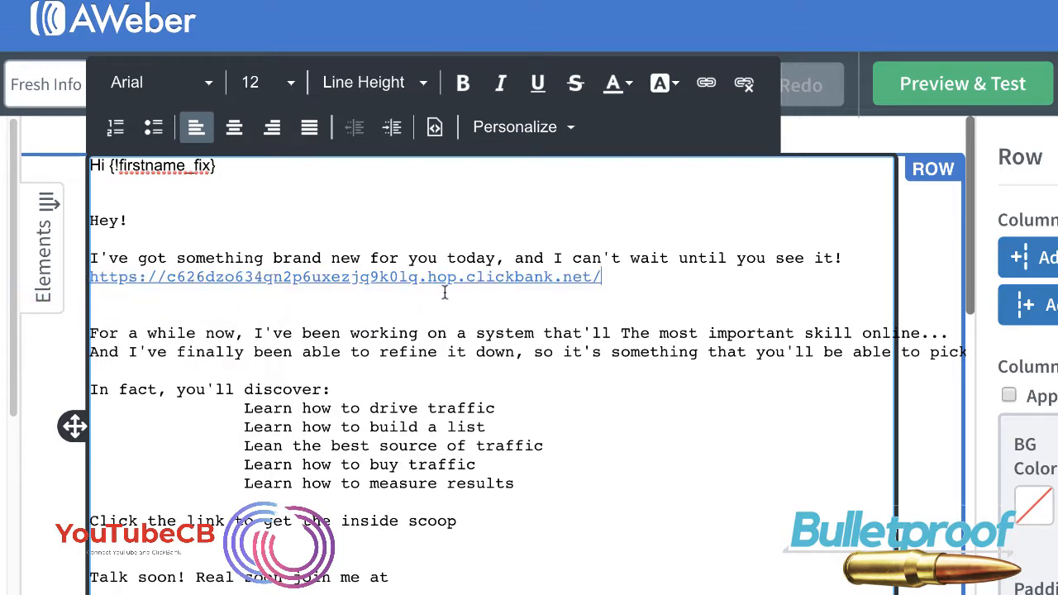
key("ctrl+z")
key("ctrl+v")
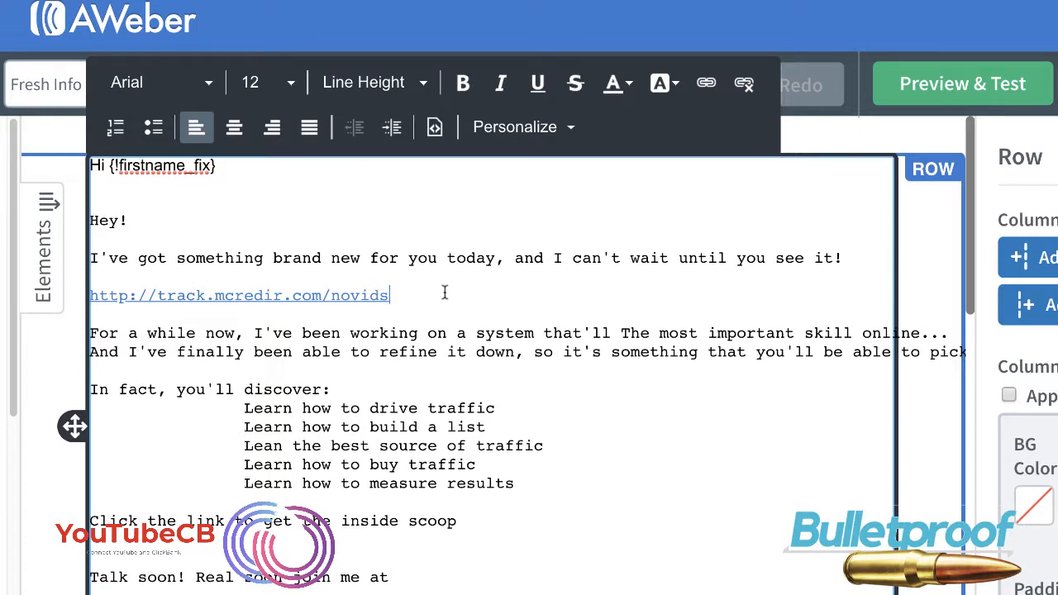
left_click_drag(400, 295, 169, 299)
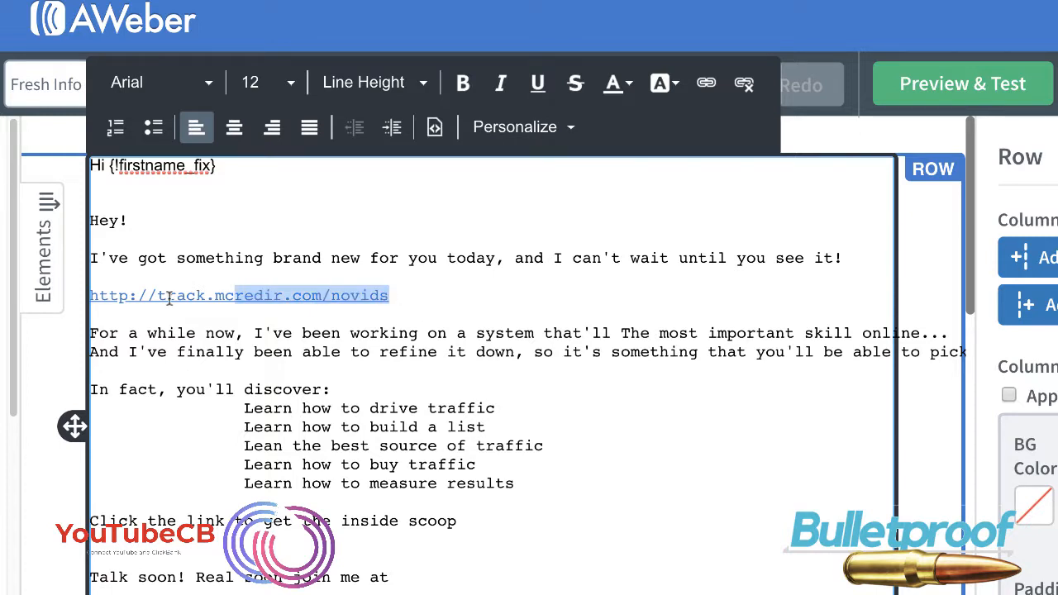
Copy the tracking link from the email body, then delete it together with one blank line
left_click_drag(389, 295, 91, 302)
key("ctrl+c")
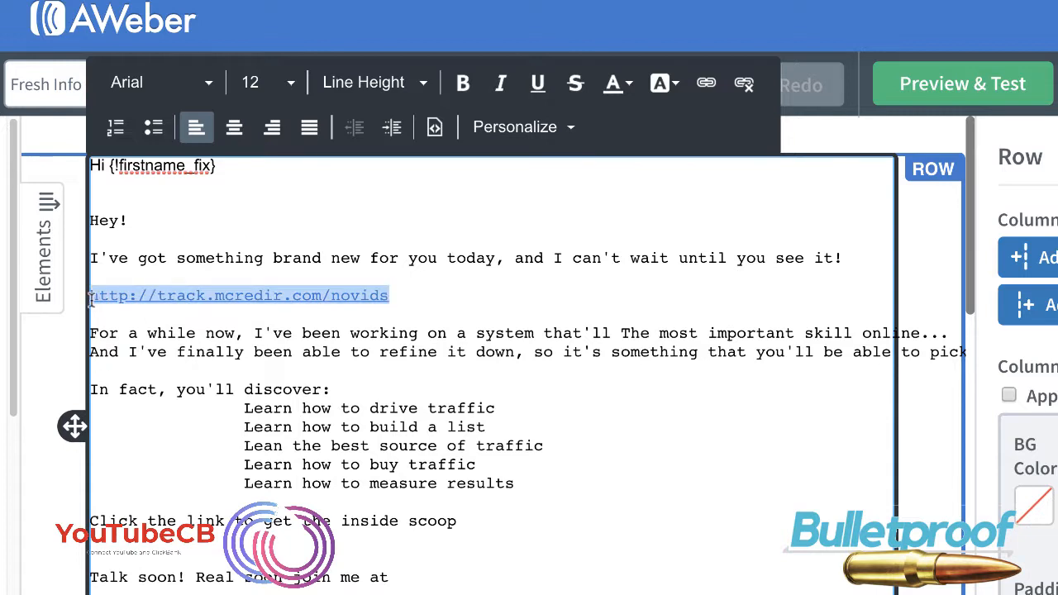
key("BackSpace")
key("BackSpace")
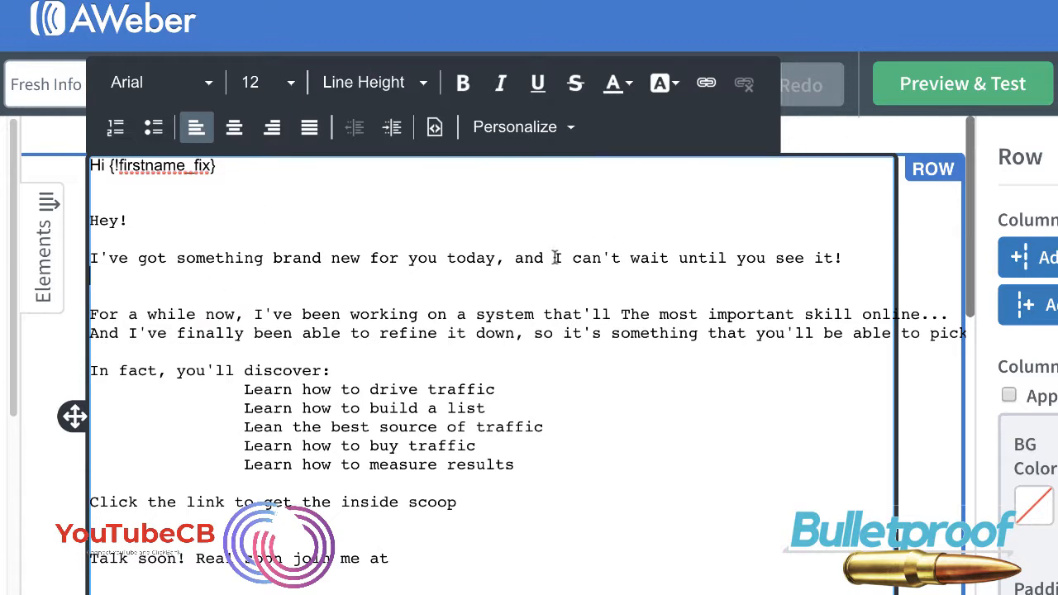
left_click_drag(776, 258, 844, 260)
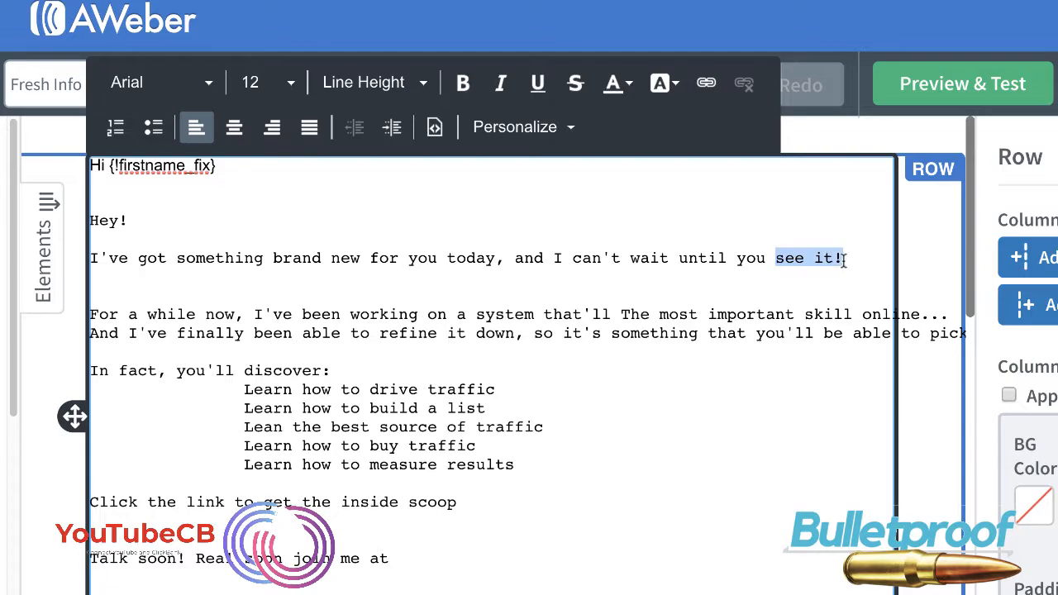
left_click(707, 83)
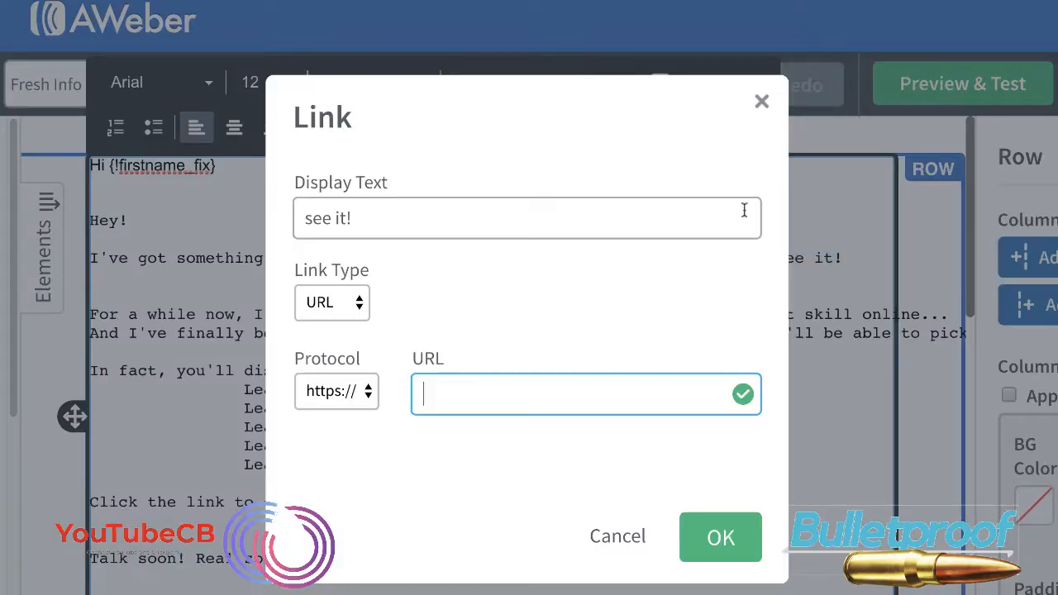
left_click(467, 390)
type("track.mcredir.com/novids")
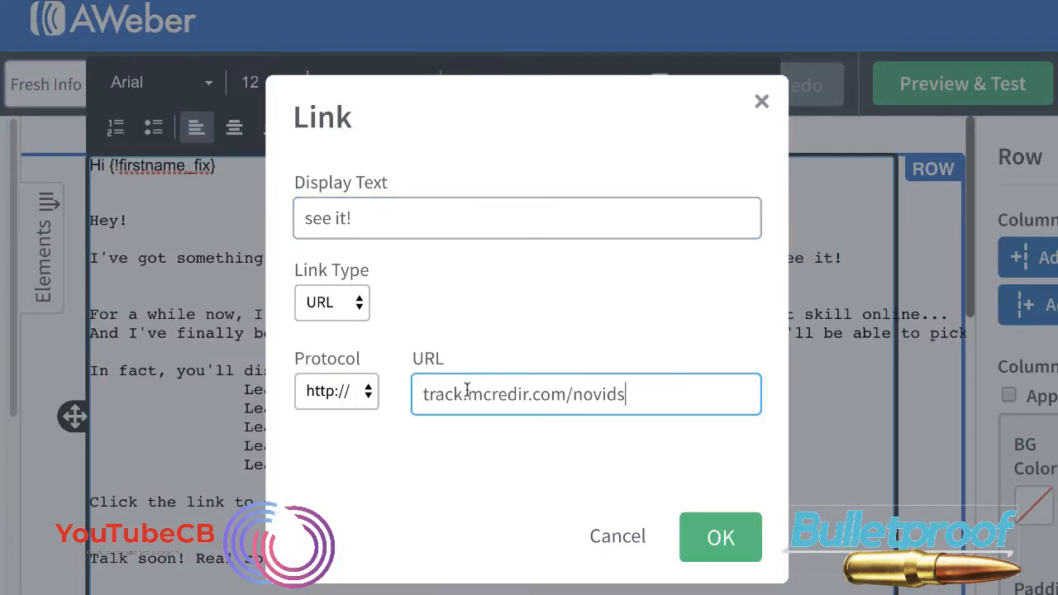
left_click(728, 538)
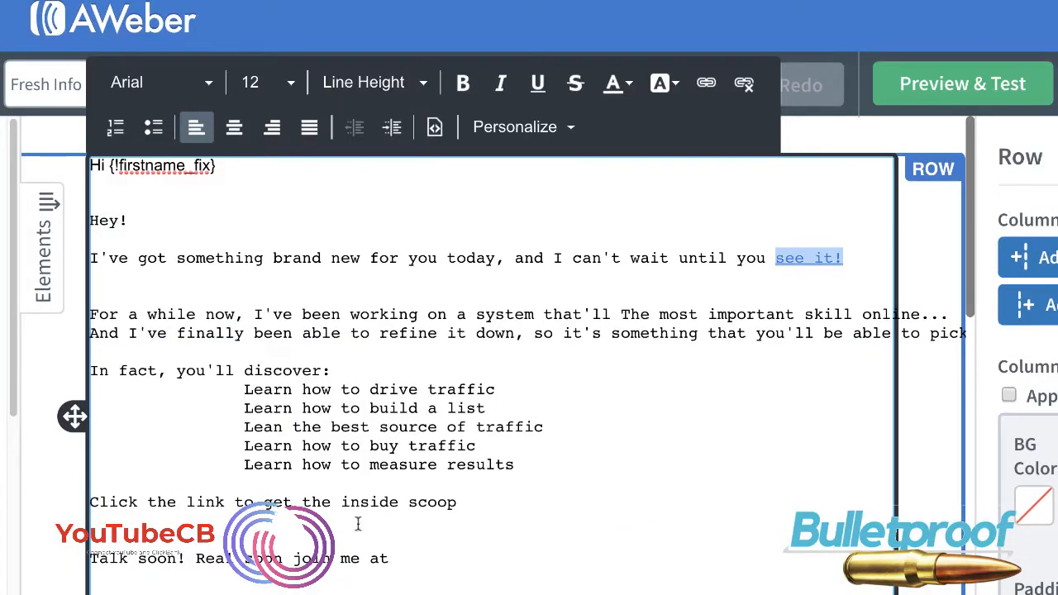
left_click_drag(457, 502, 89, 502)
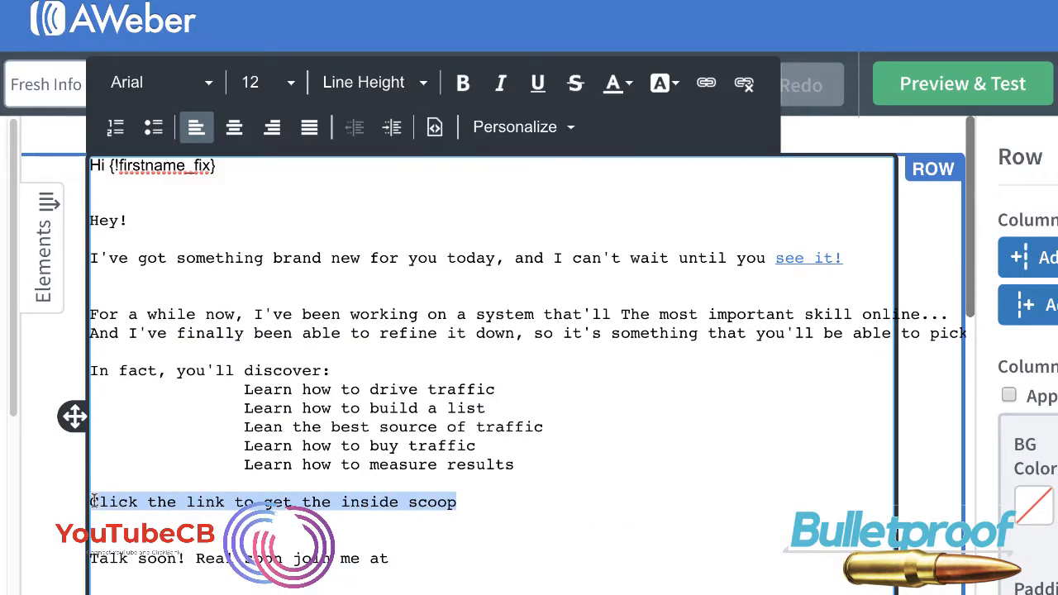
left_click(707, 86)
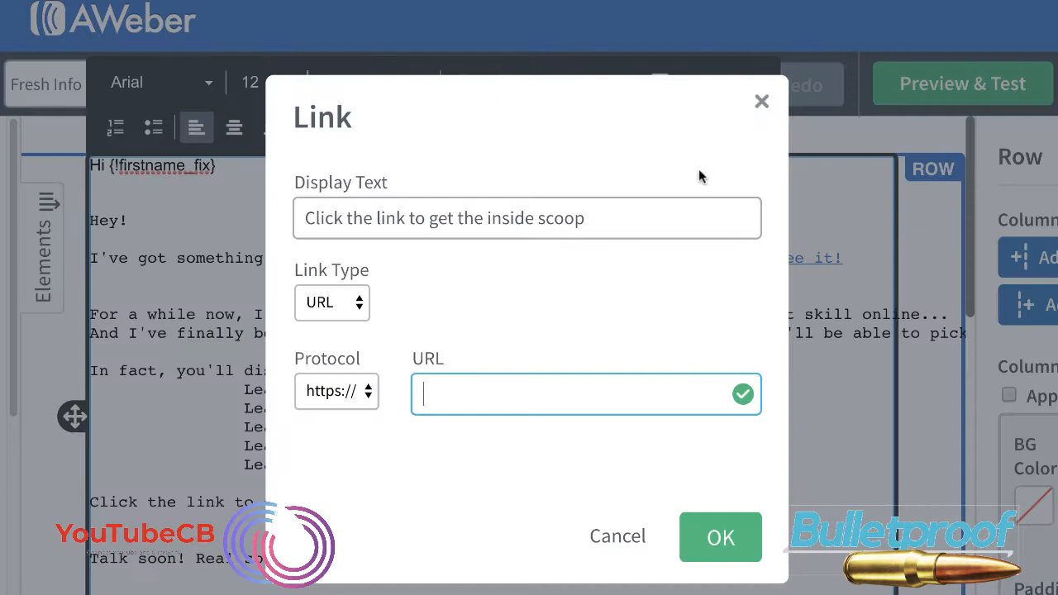
left_click(511, 389)
key("ctrl+v")
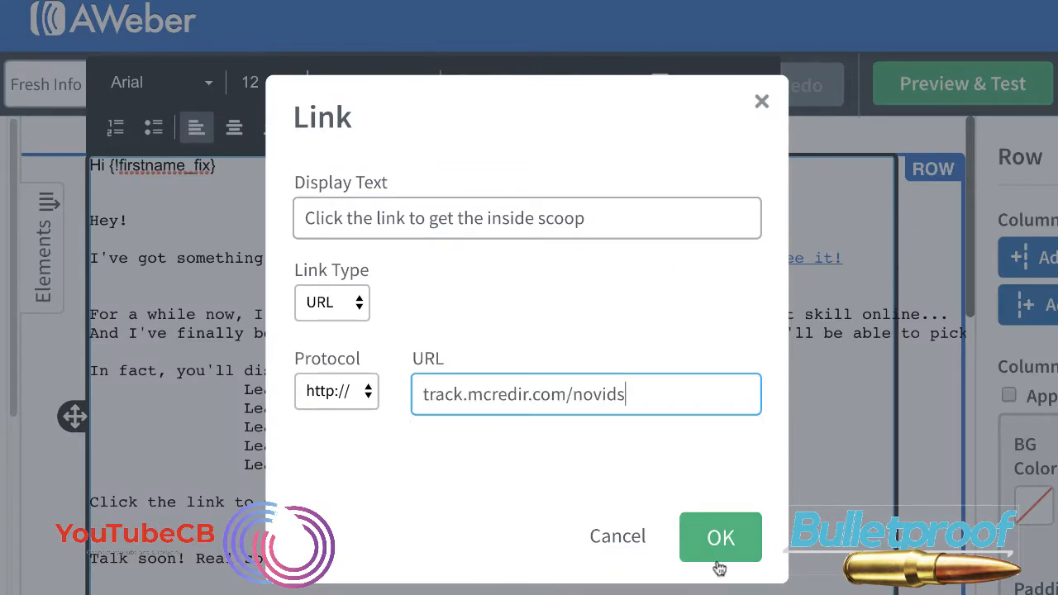
left_click(716, 553)
left_click(571, 524)
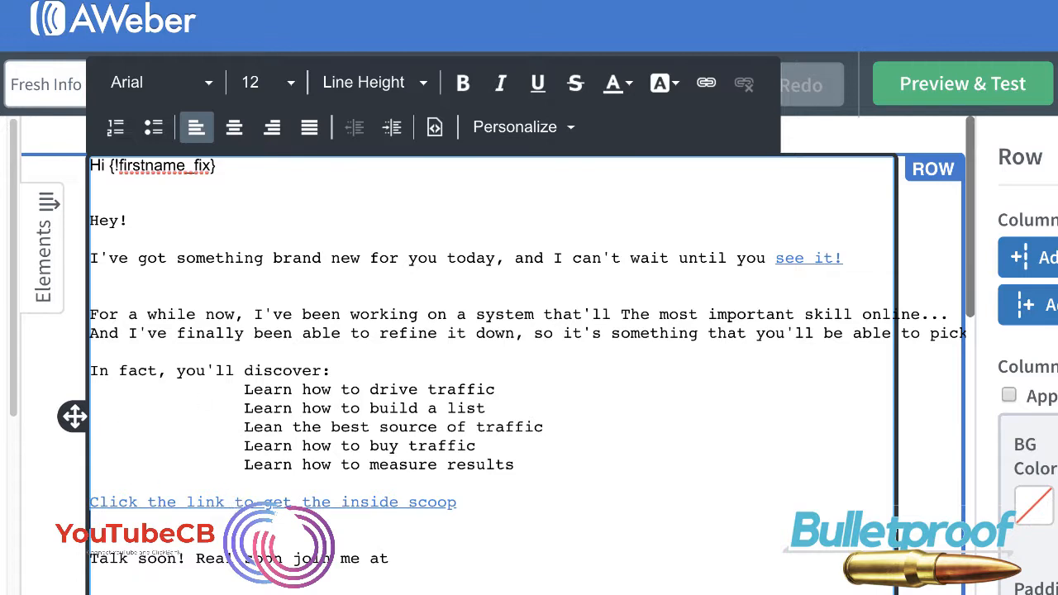
Switch to Notes and review the plain and encrypted hop links against the tracking link
key("super+Tab")
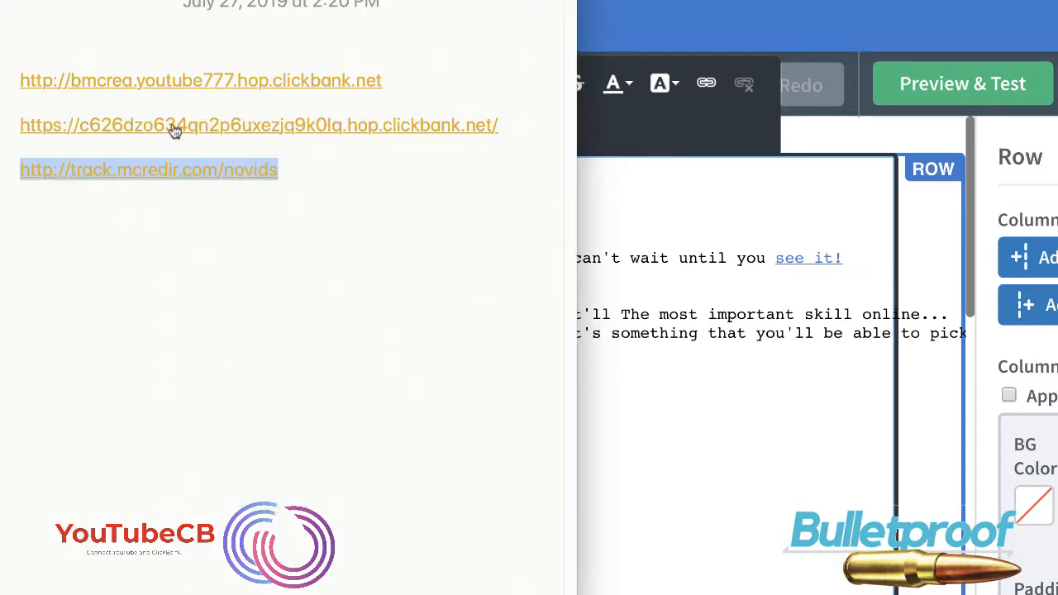
left_click_drag(506, 120, 19, 78)
left_click(360, 196)
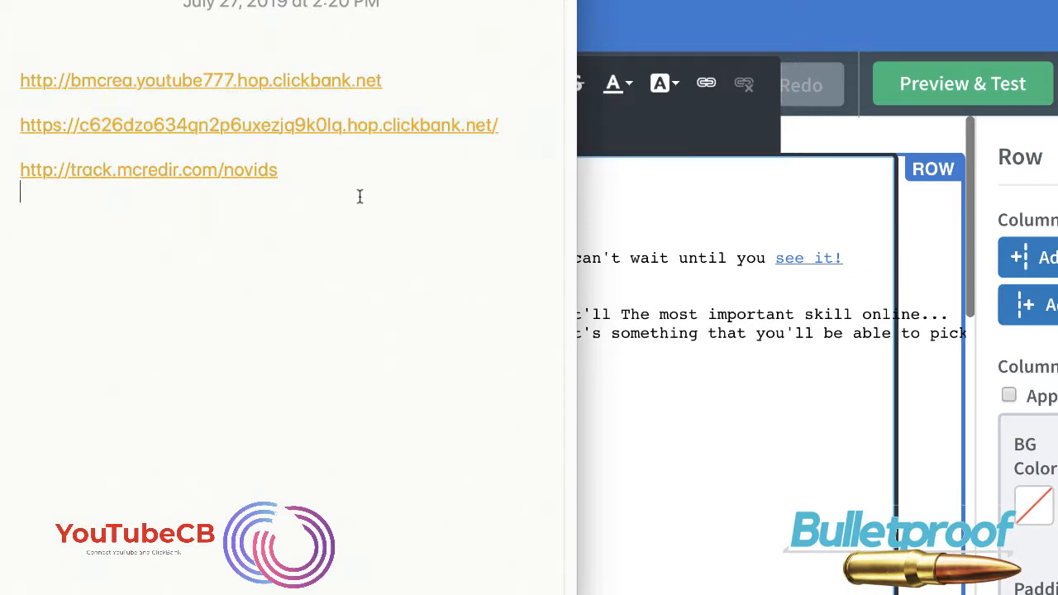
Return to the AWeber draft and check the URL behind "Click the link to get the inside scoop", closing the link settings without changes
left_click(751, 212)
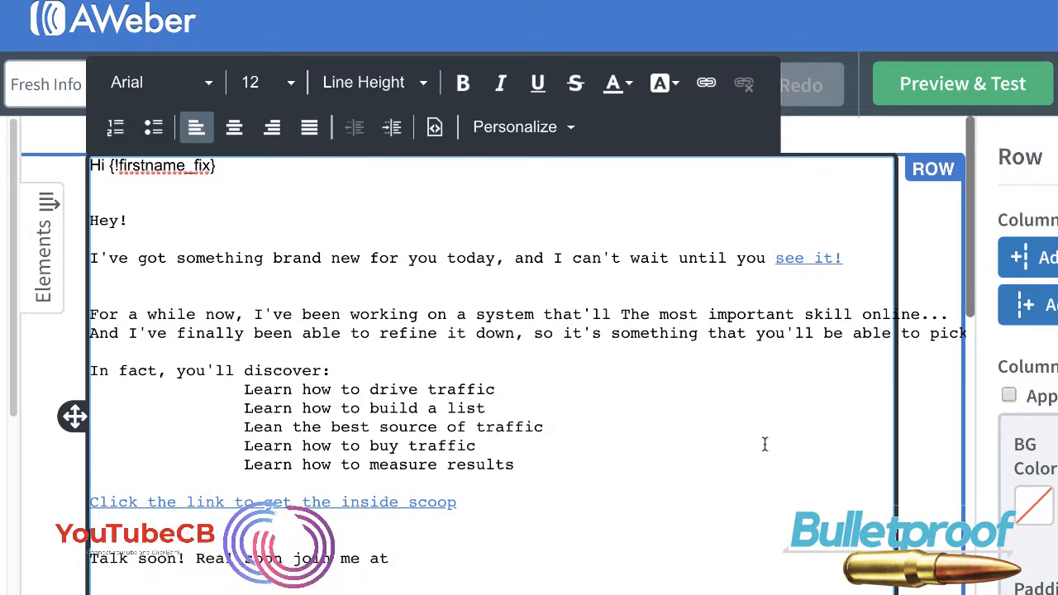
double_click(234, 501)
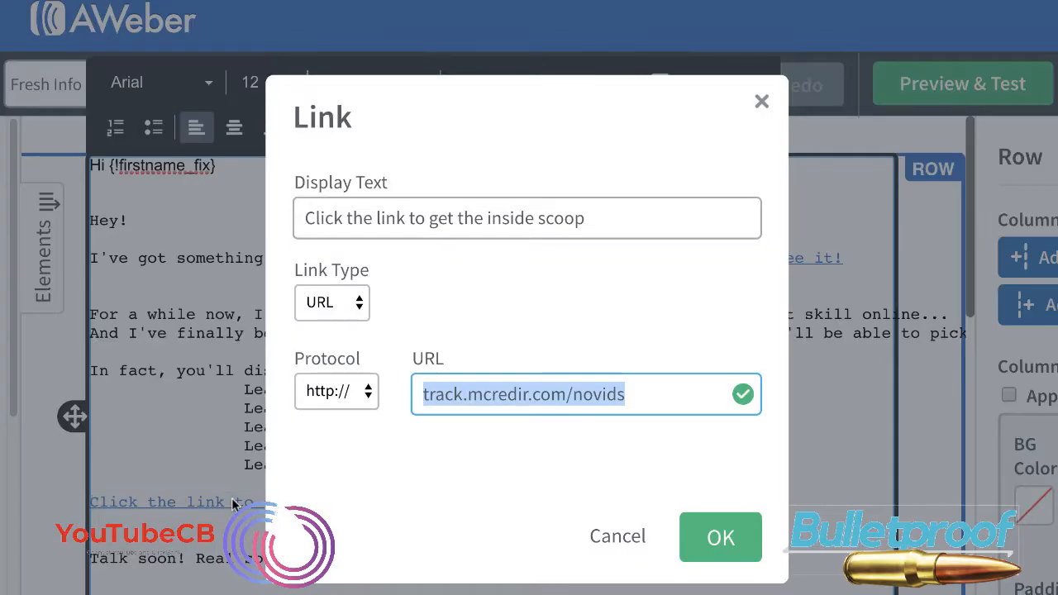
left_click_drag(643, 395, 417, 395)
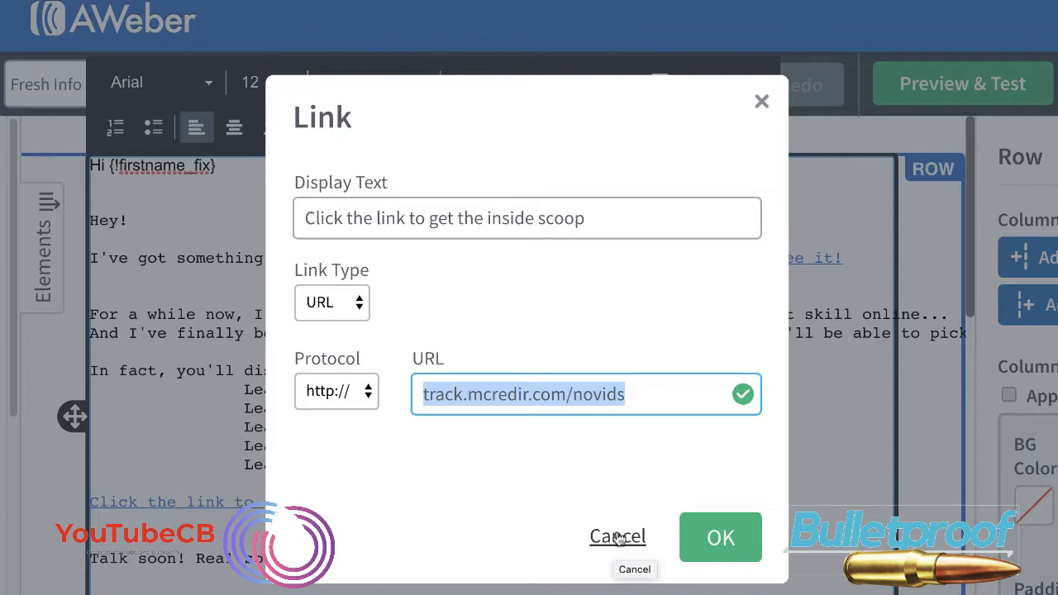
left_click(844, 461)
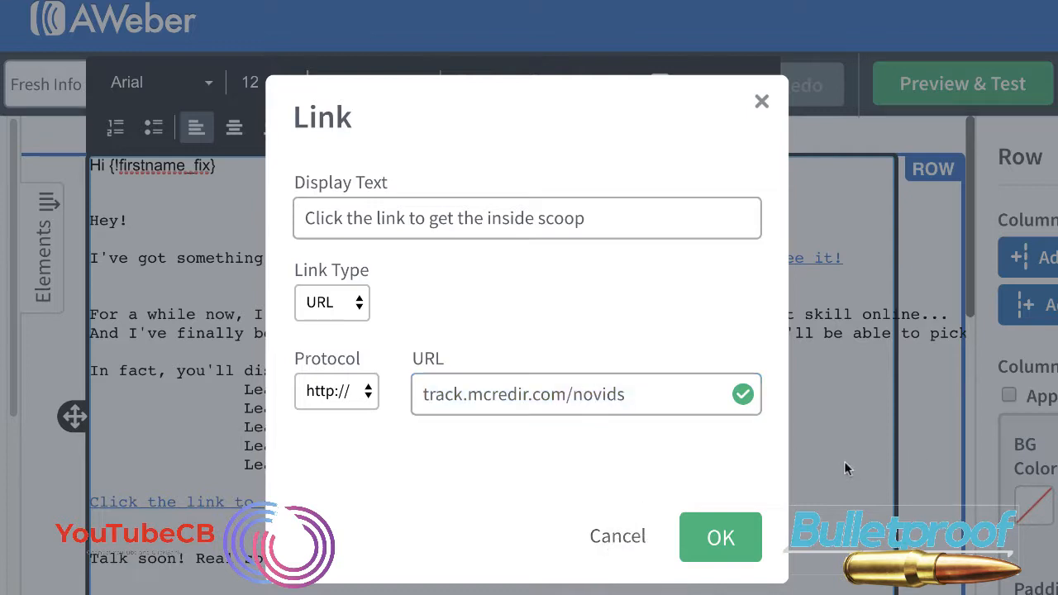
left_click(619, 539)
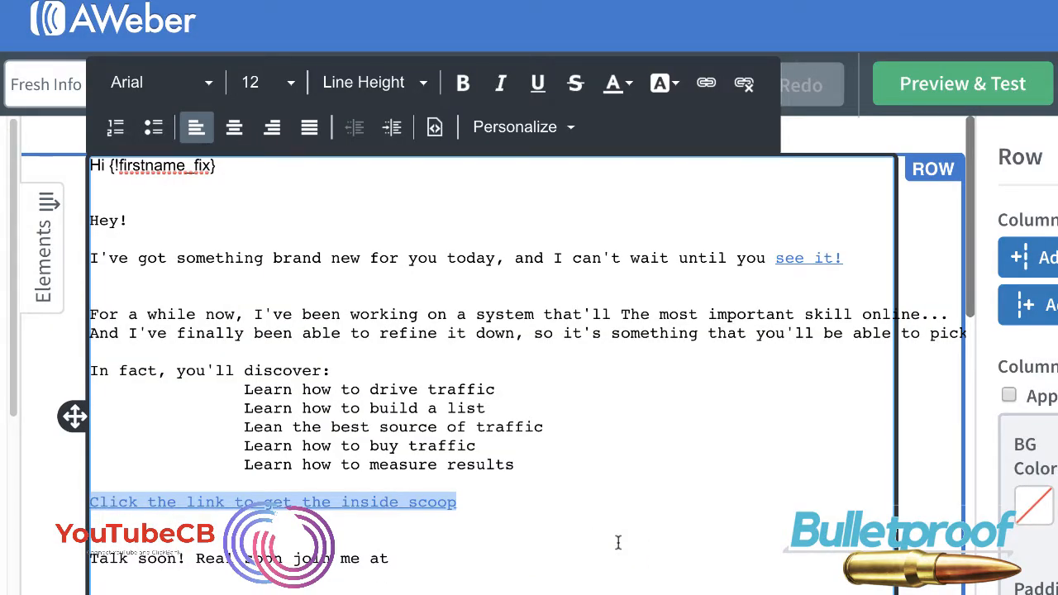
left_click(579, 461)
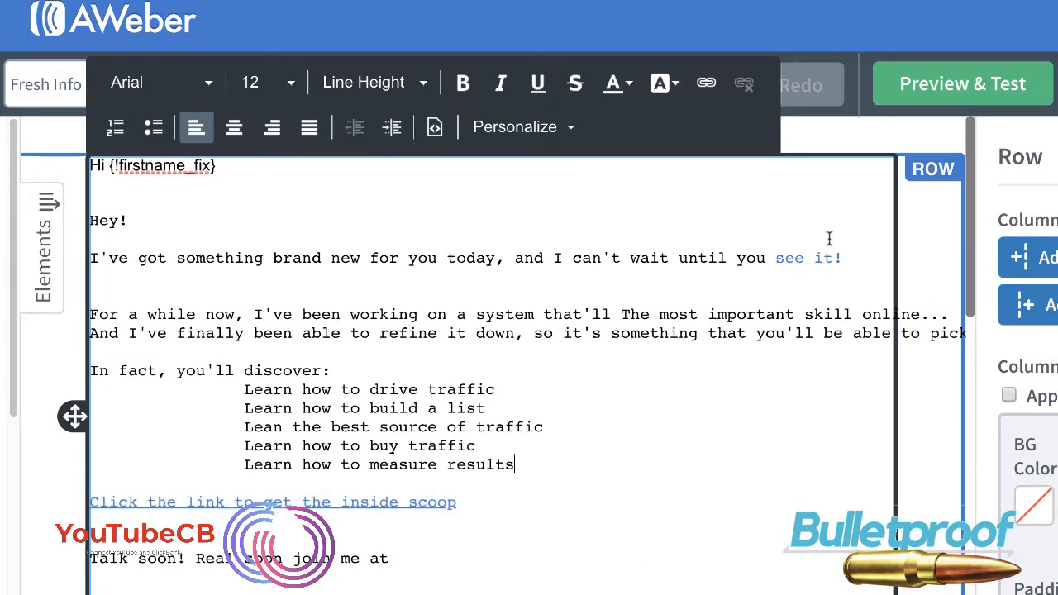